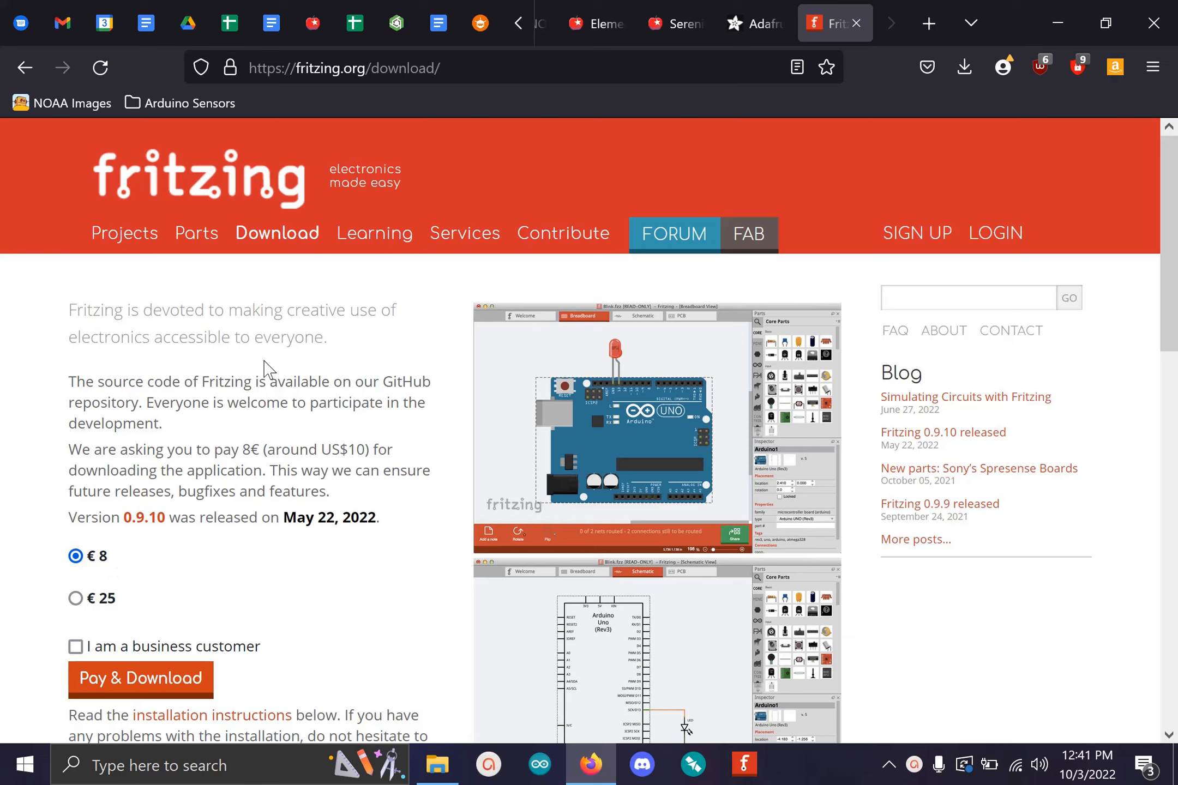
# Step: Open the €8 payment page for the Fritzing download and close its tab without paying
pyautogui.click(143, 692)
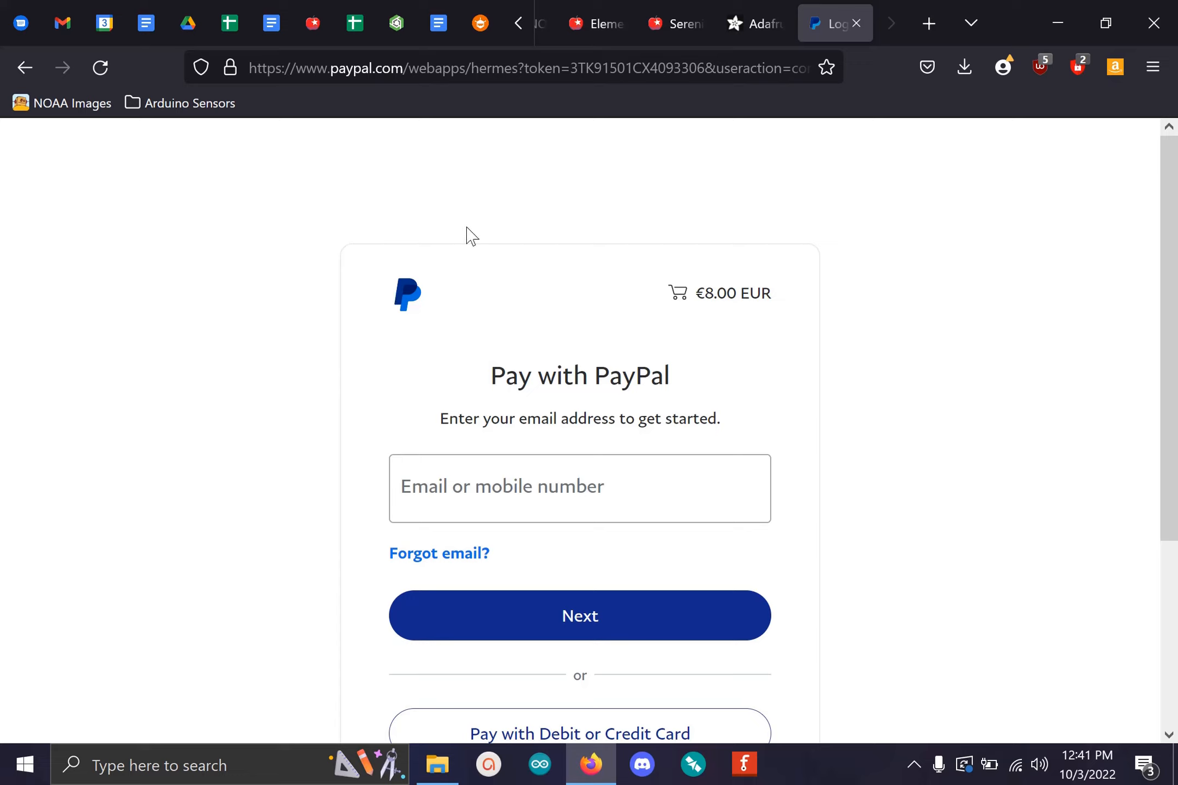
pyautogui.click(856, 24)
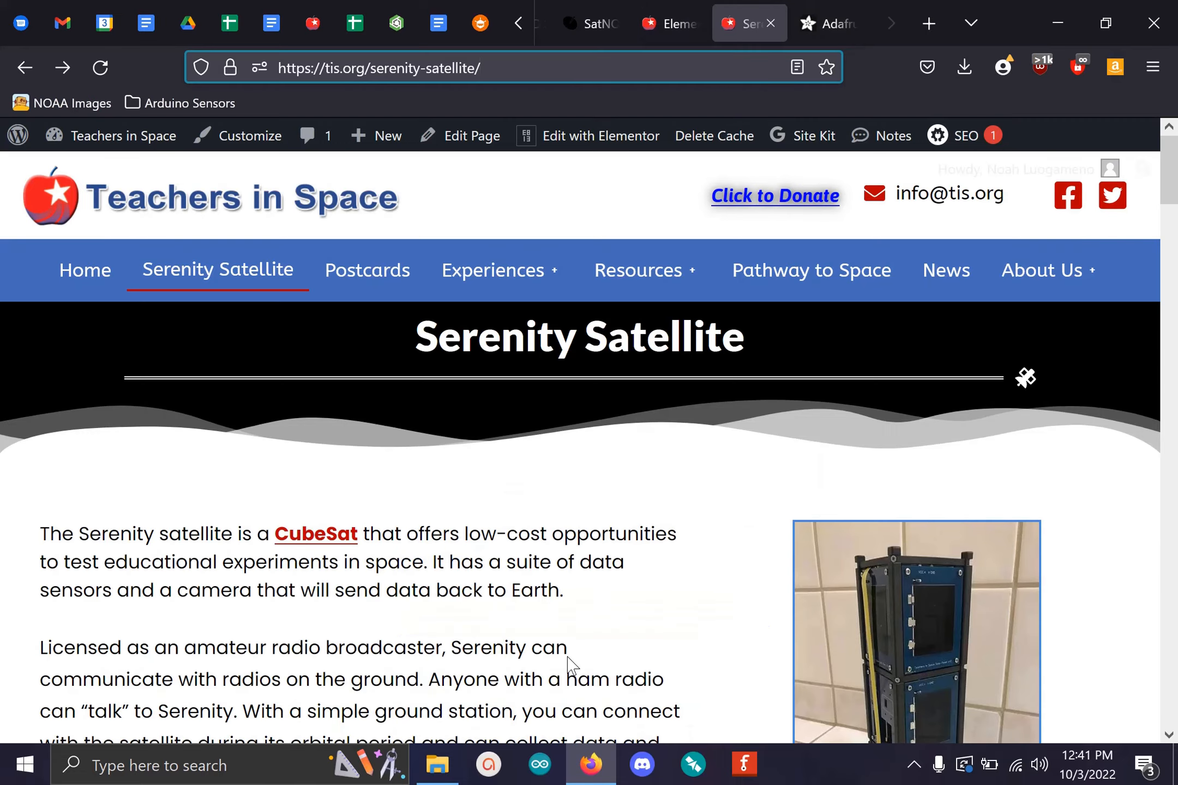
# Step: Run the fritzing-0.9.10 Windows installer from the Fritzing folder and cancel the installation
pyautogui.moveTo(440, 770)
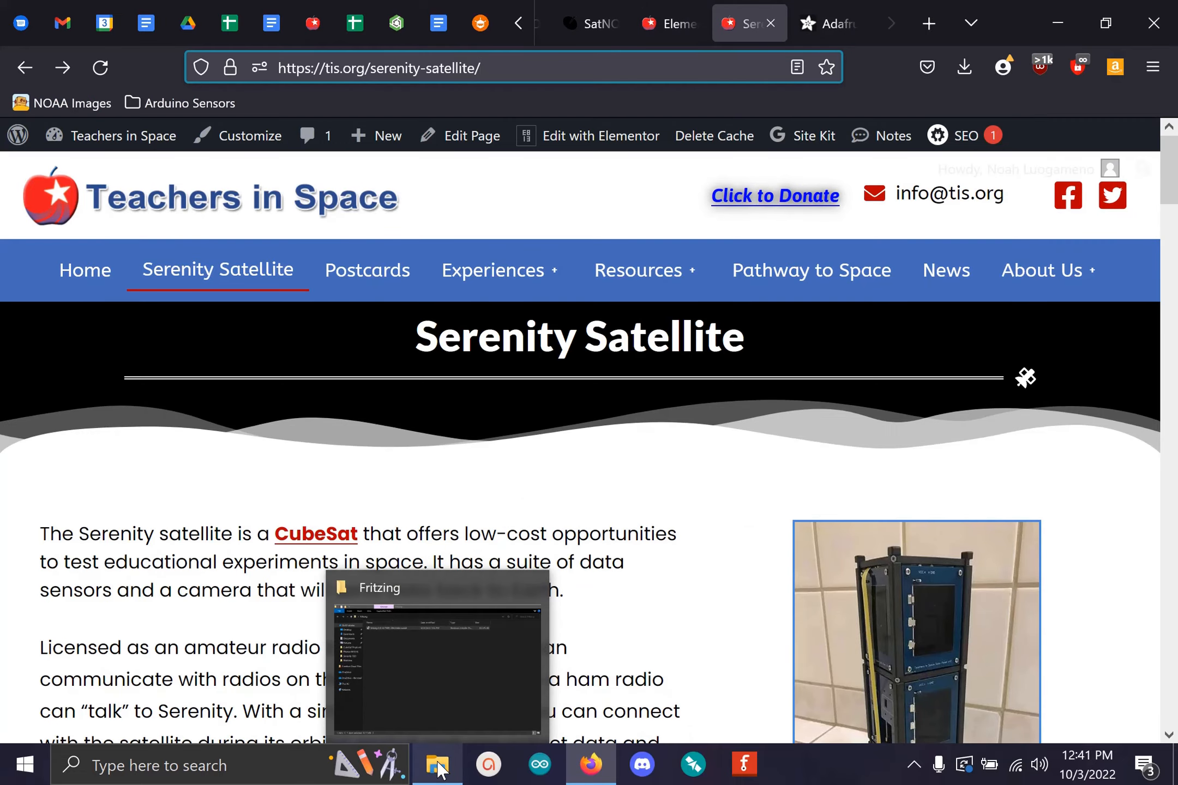
pyautogui.click(1050, 4)
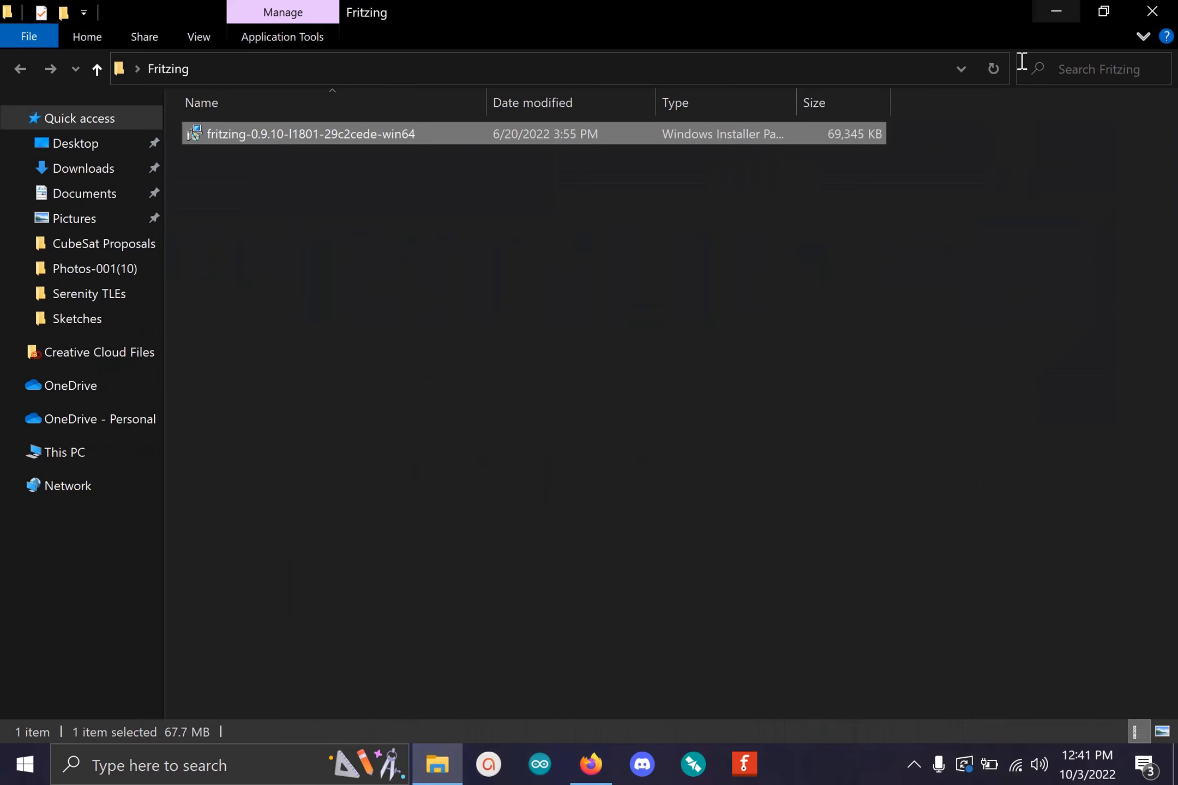
pyautogui.click(395, 455)
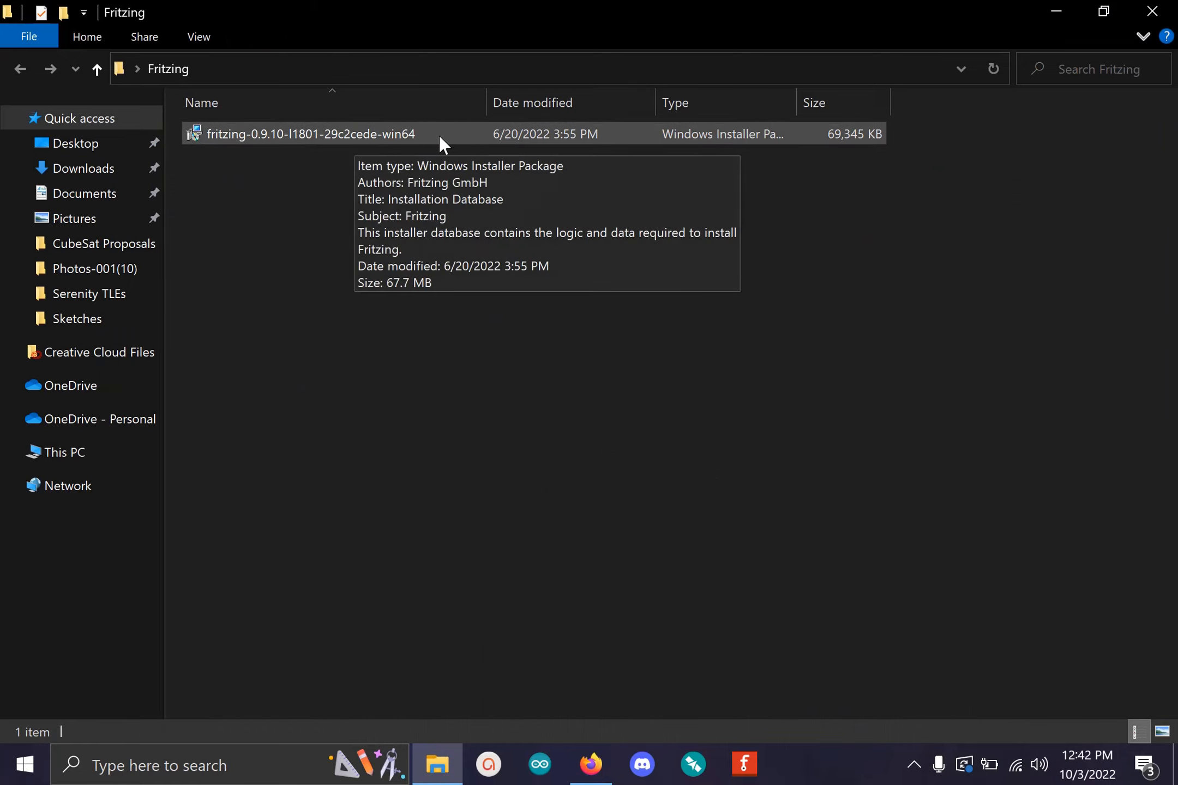
pyautogui.doubleClick(284, 133)
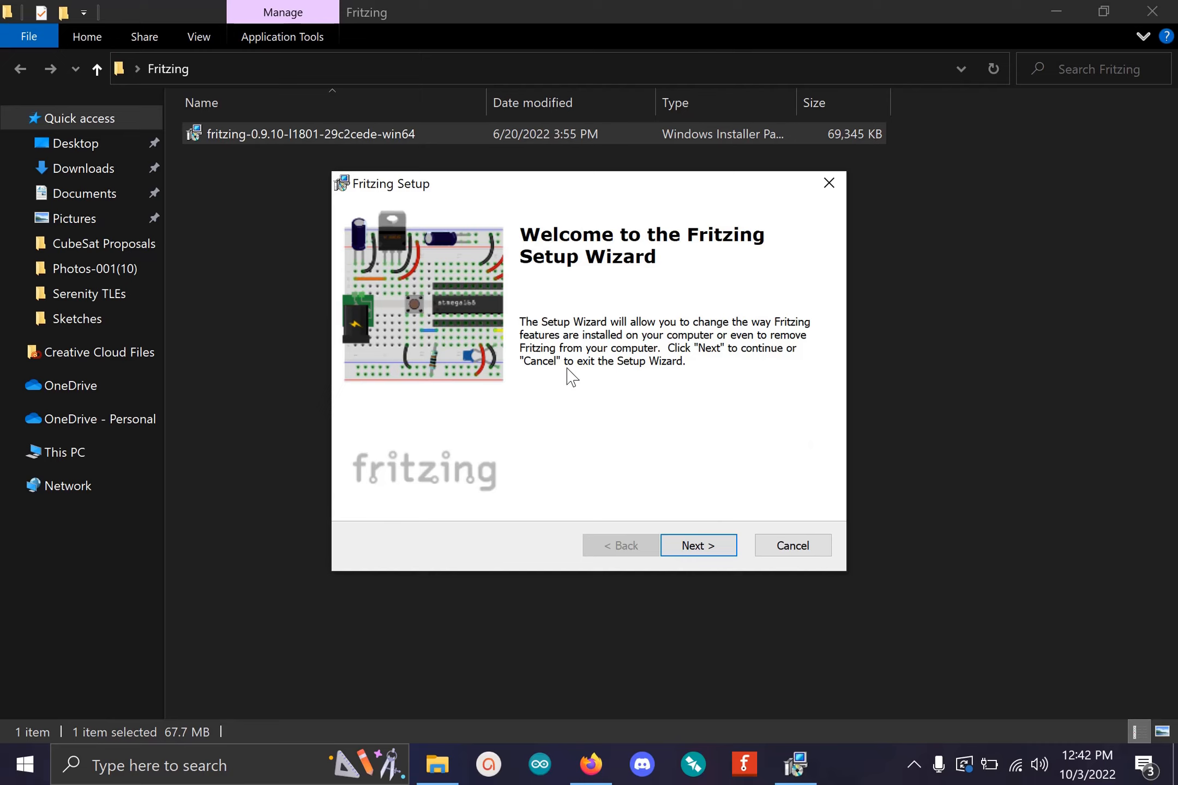
pyautogui.click(824, 551)
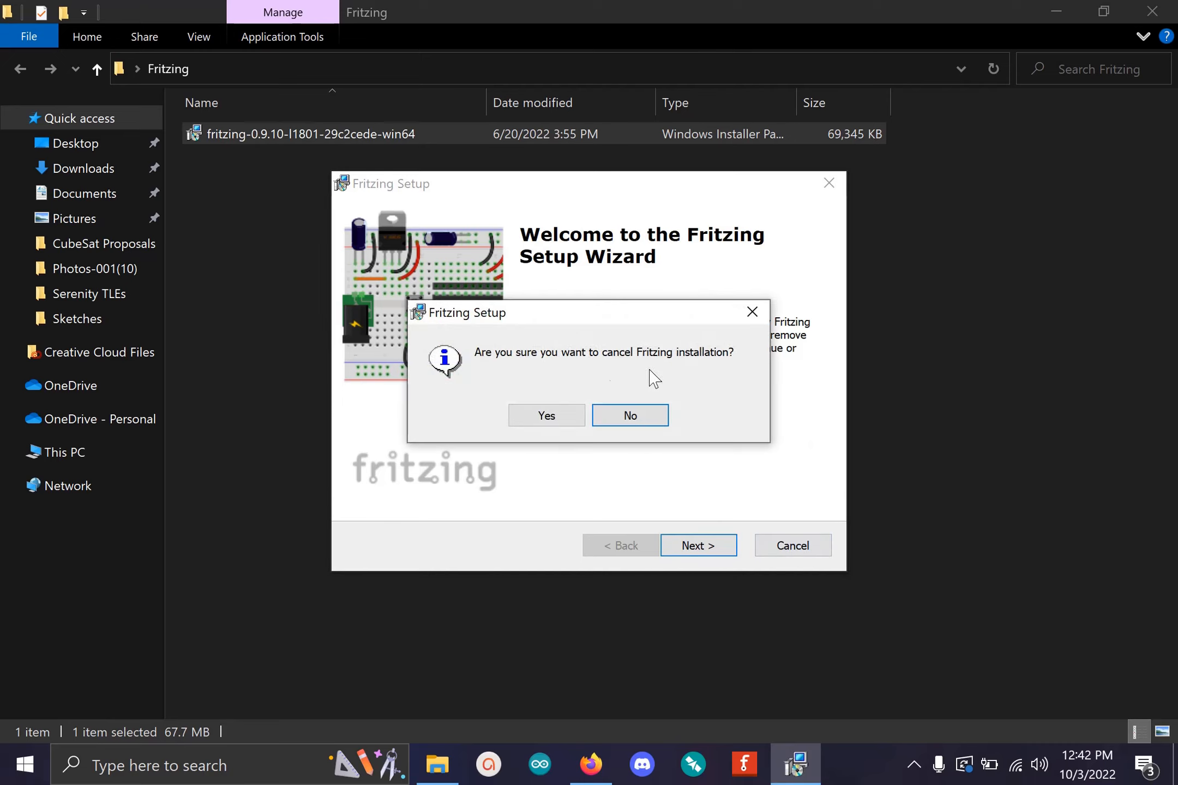
pyautogui.click(547, 413)
pyautogui.click(700, 549)
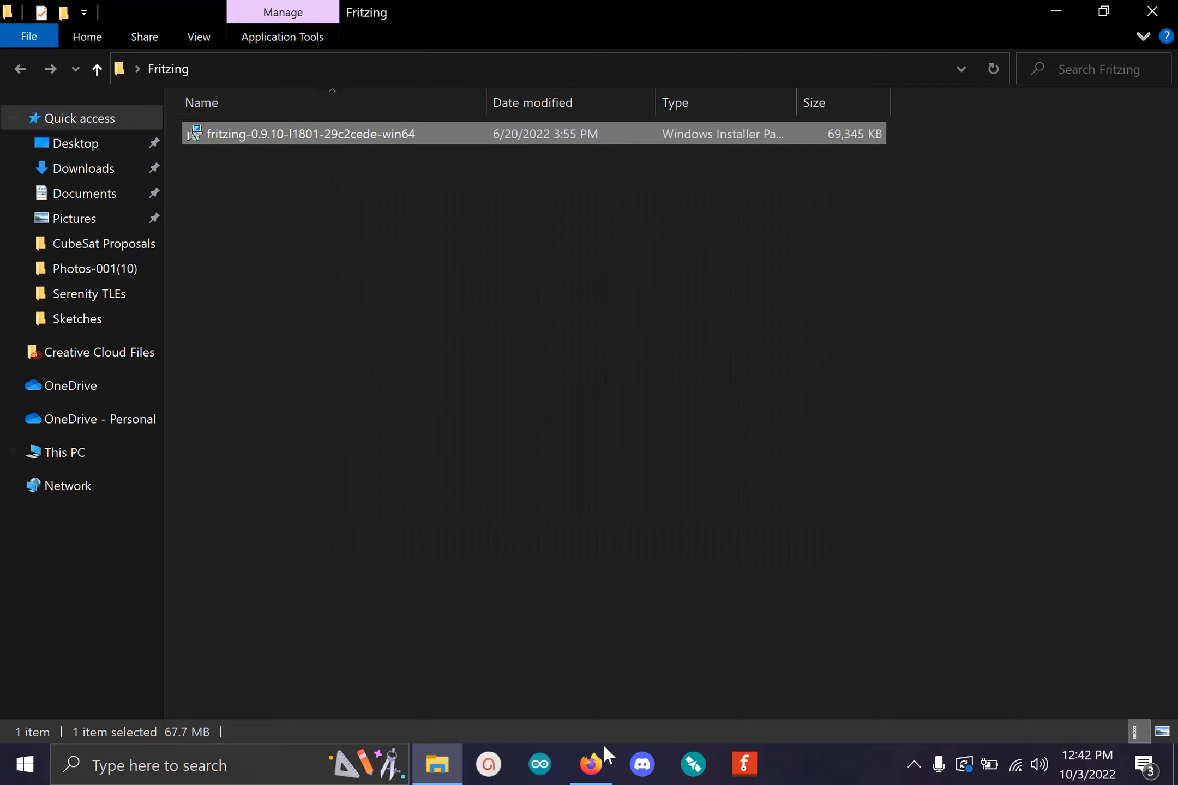
# Step: Start Fritzing and set the breadboard's size to half+ in the breadboard view
pyautogui.click(745, 766)
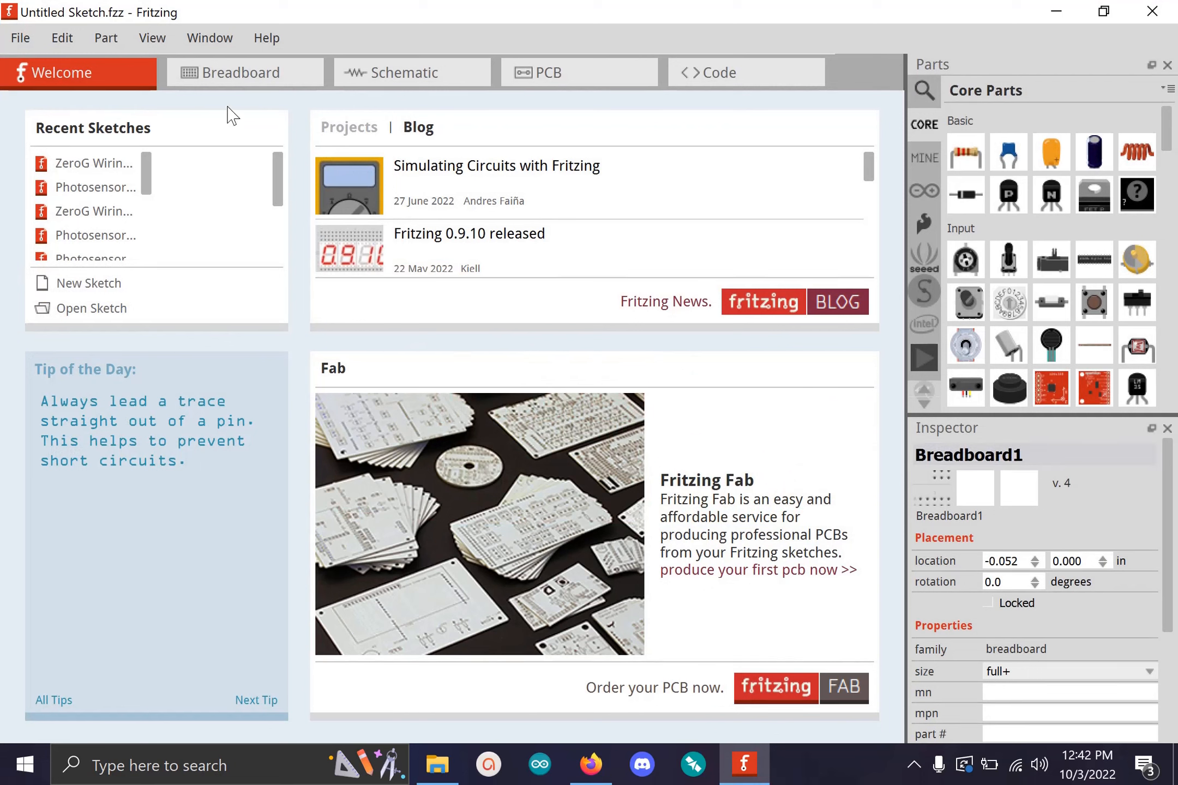
pyautogui.click(287, 76)
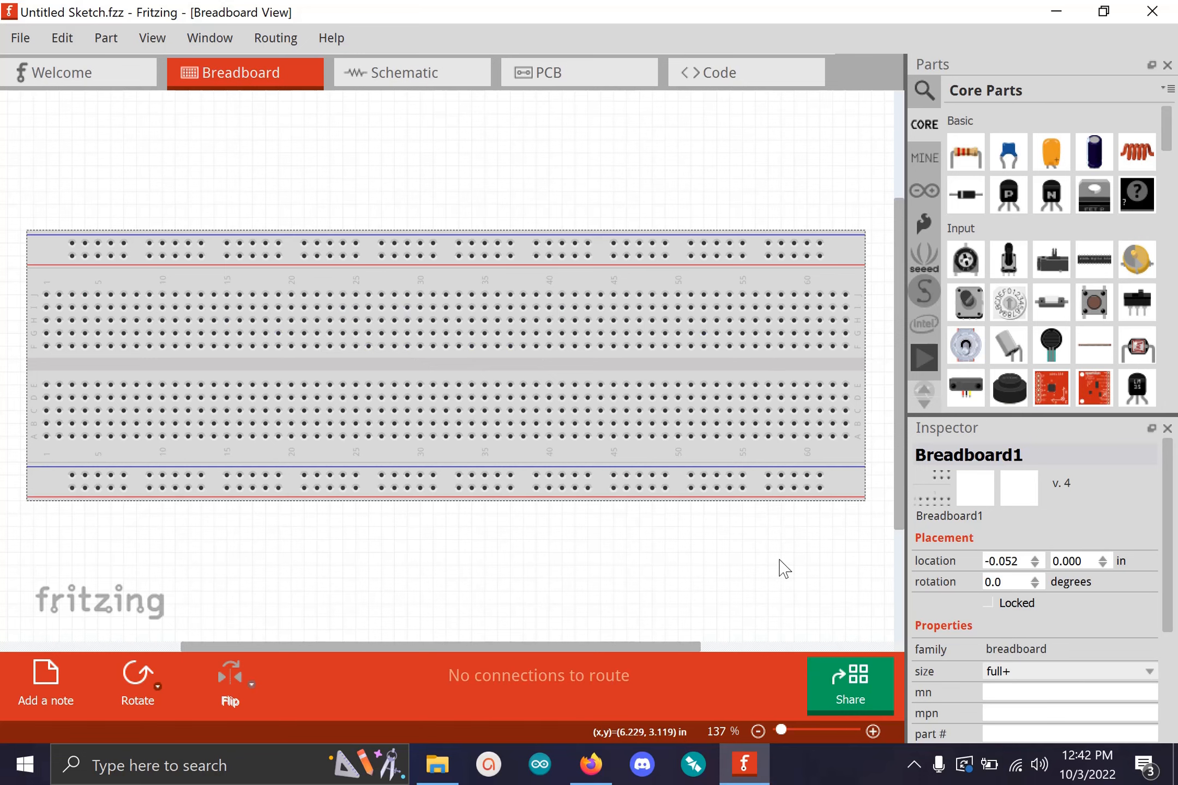
pyautogui.click(1069, 664)
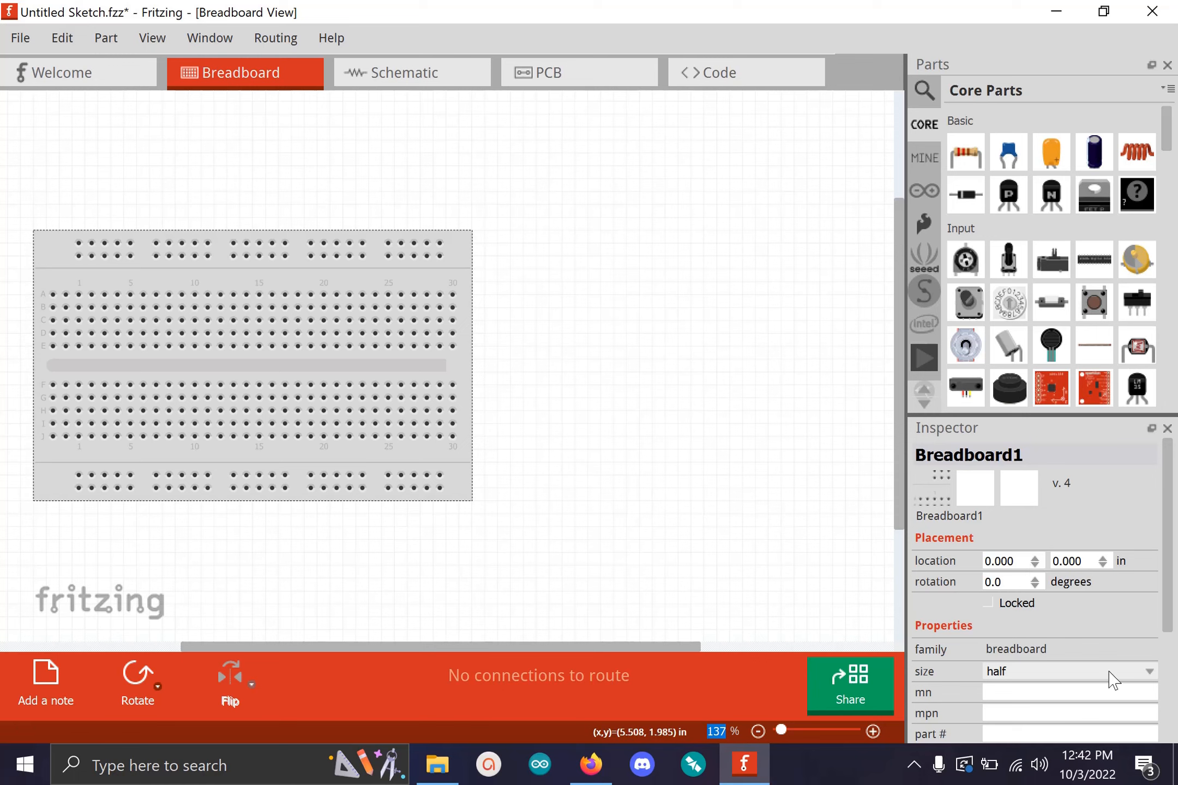
pyautogui.click(1145, 674)
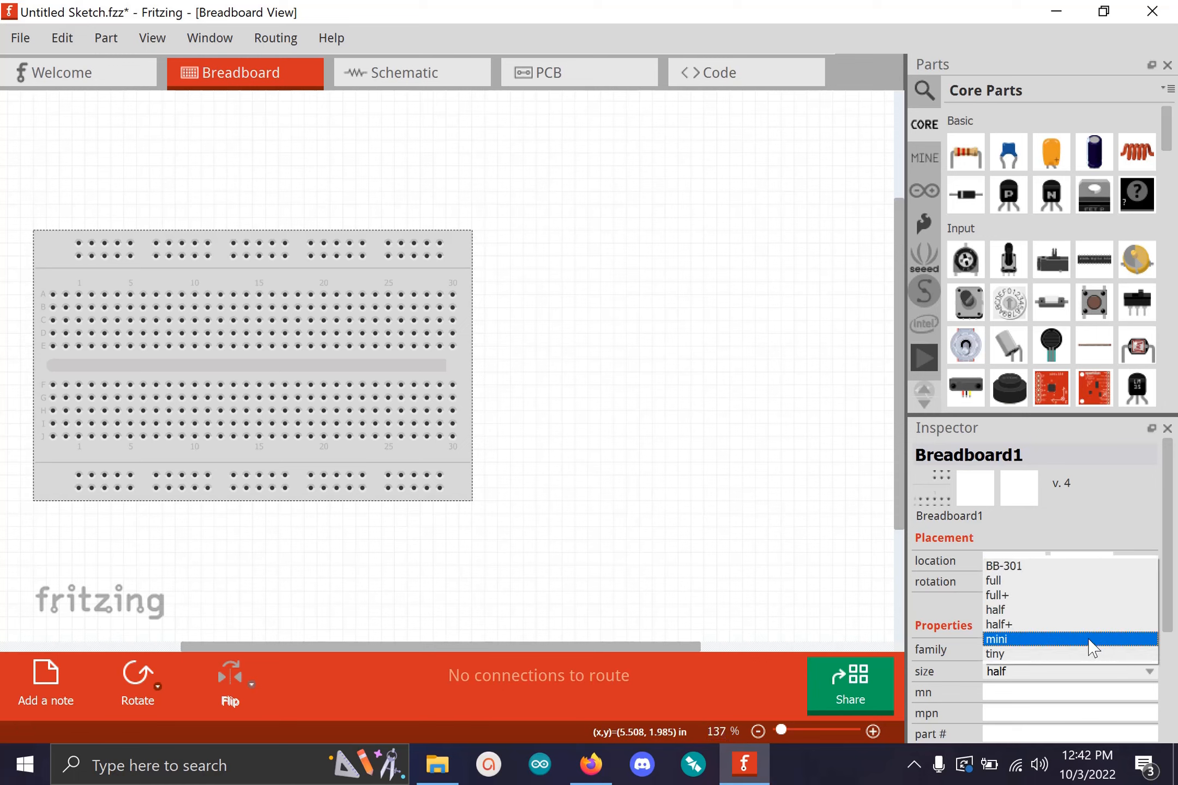
pyautogui.click(1003, 625)
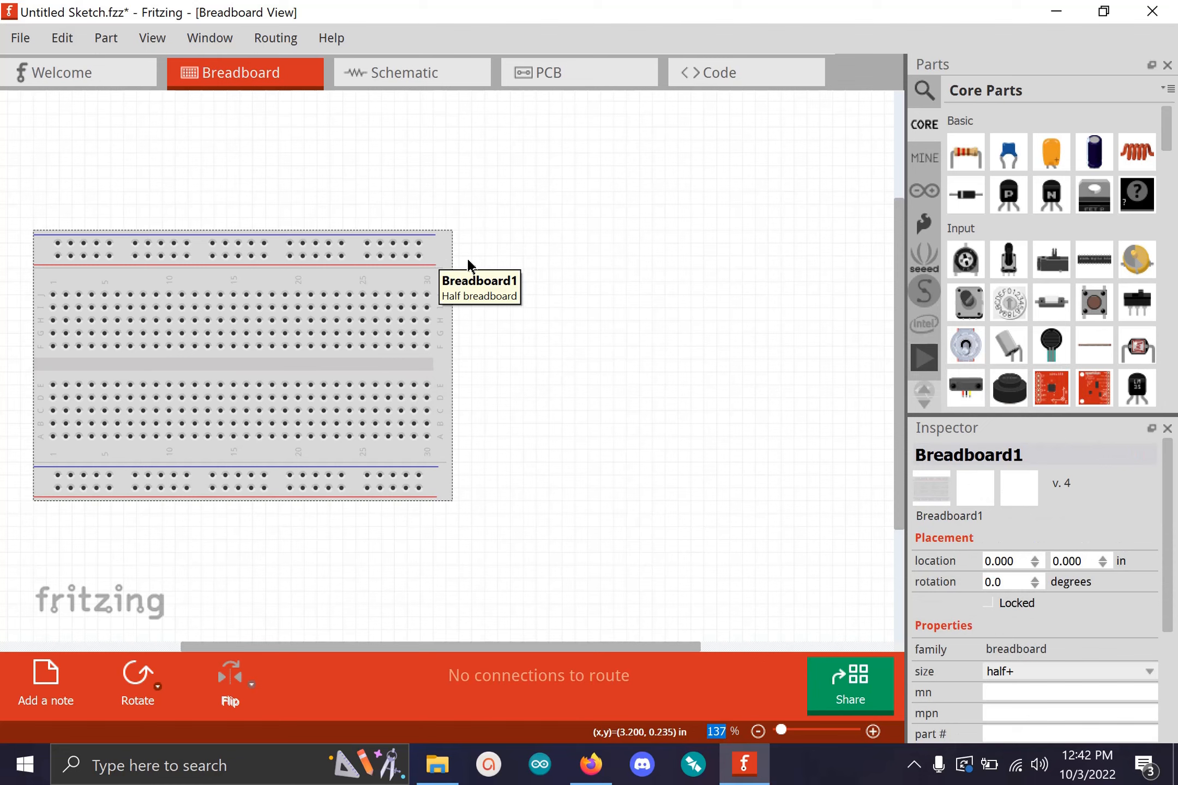
# Step: Search the parts library for "arduino uno" and place an Arduino Uno (Rev3) - ICSP beside the breadboard
pyautogui.click(927, 87)
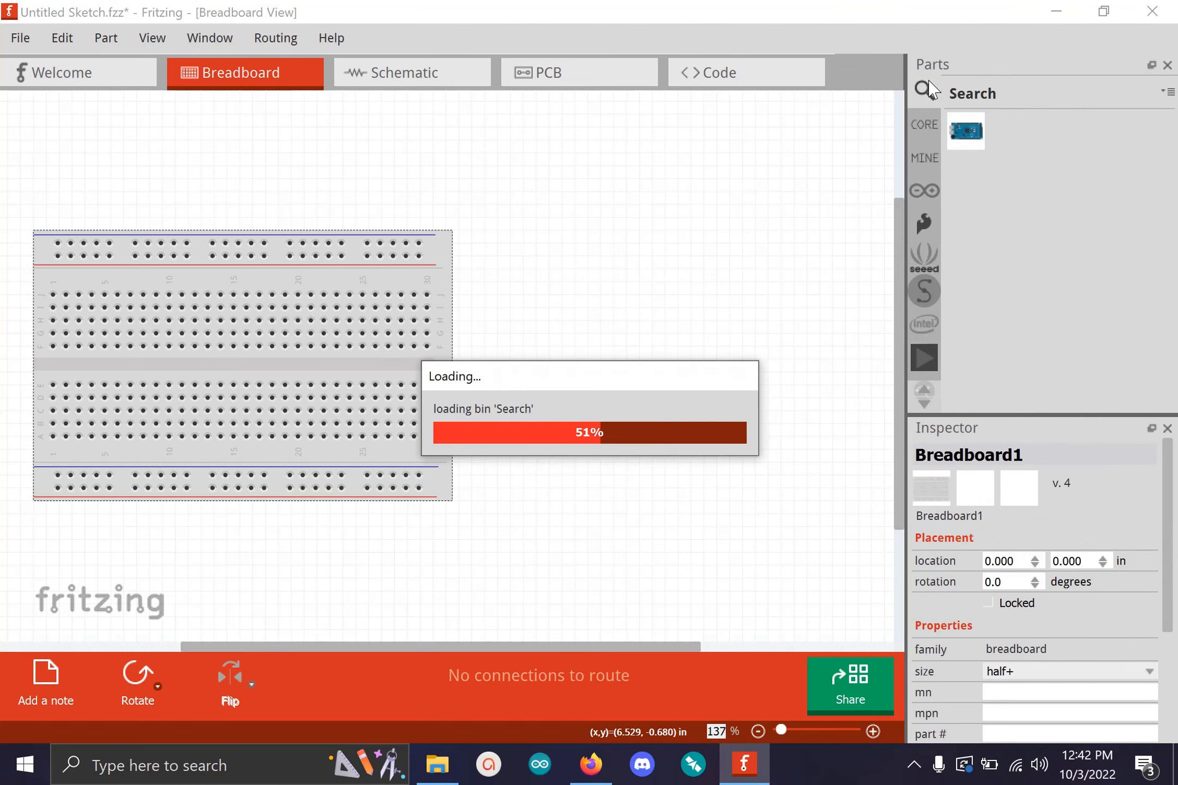
pyautogui.moveTo(1046, 93); pyautogui.dragTo(944, 90)
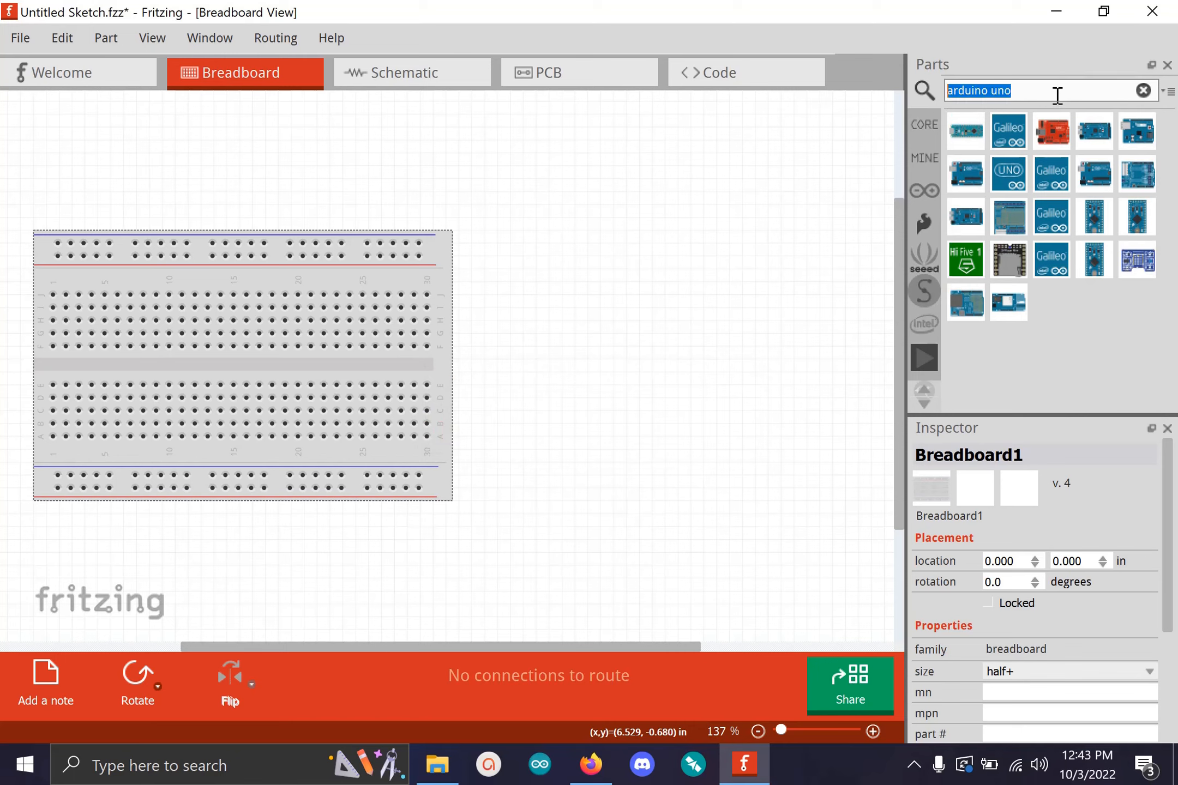
pyautogui.write('arduino')
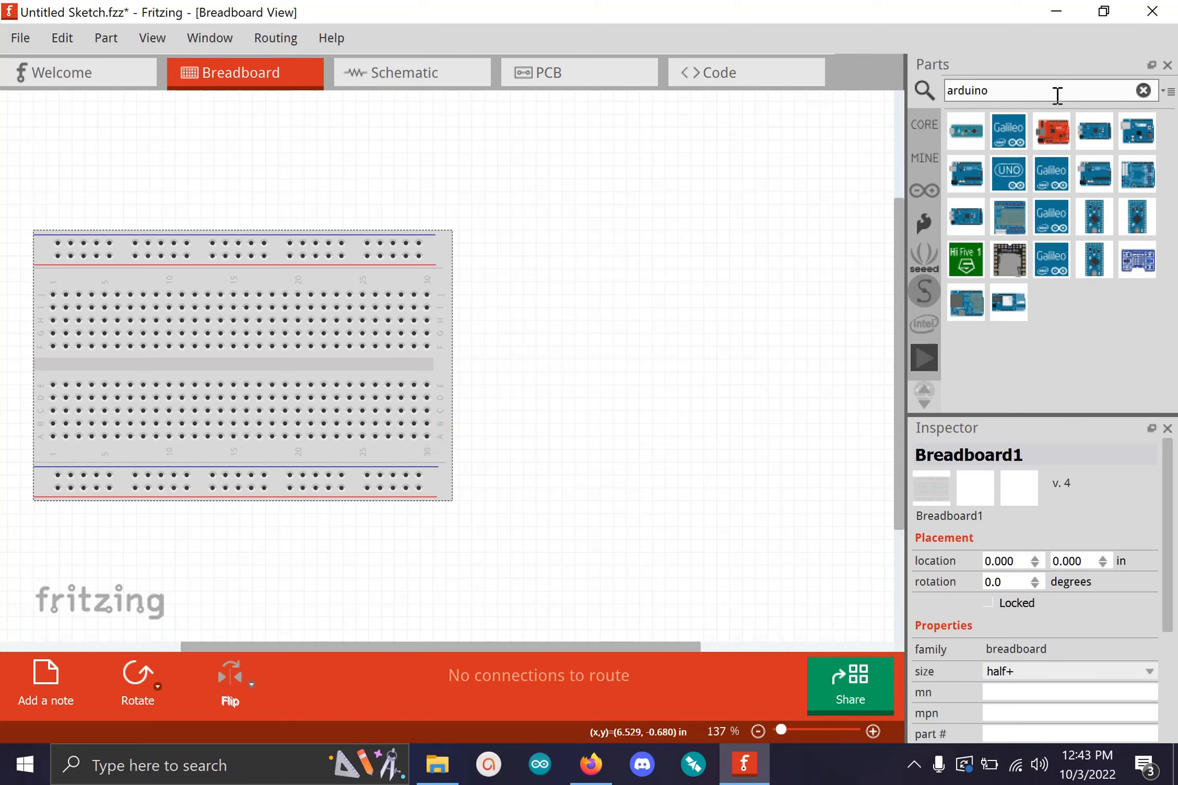
pyautogui.write(' uno')
pyautogui.press('Return')
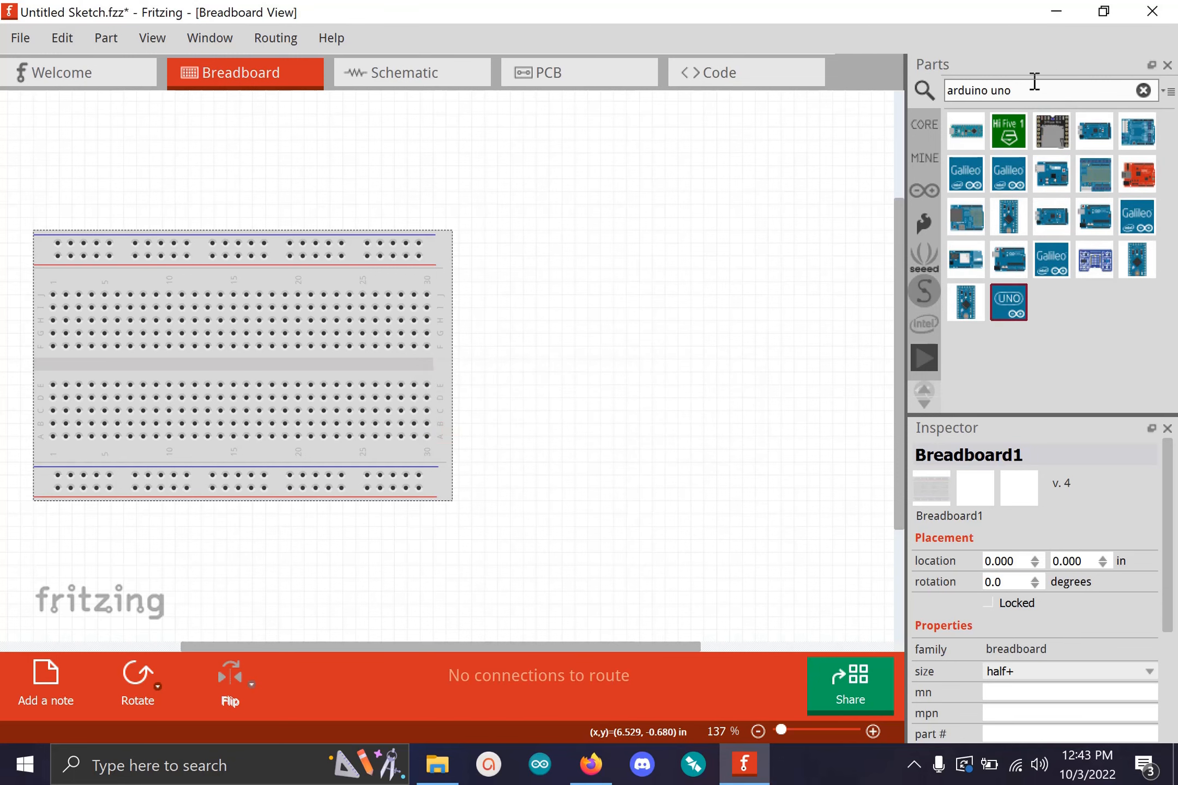
pyautogui.click(1015, 263)
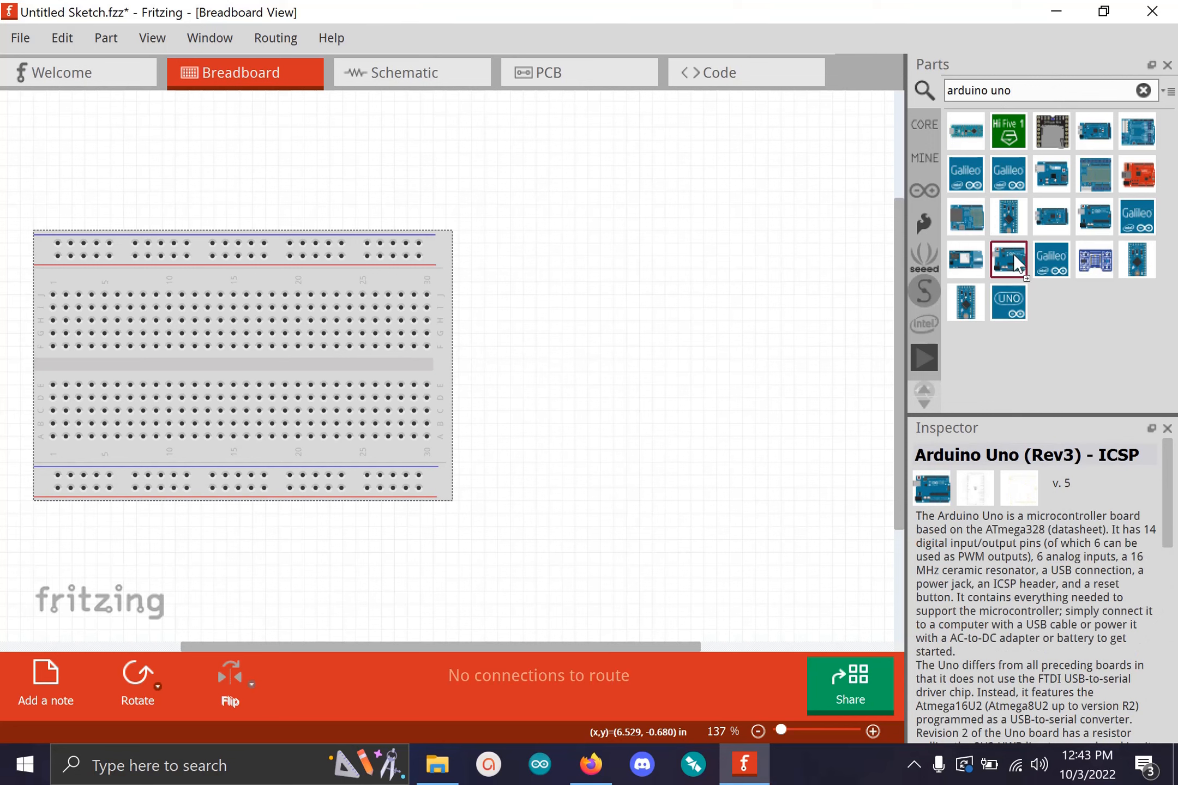
pyautogui.moveTo(1015, 263); pyautogui.dragTo(652, 370)
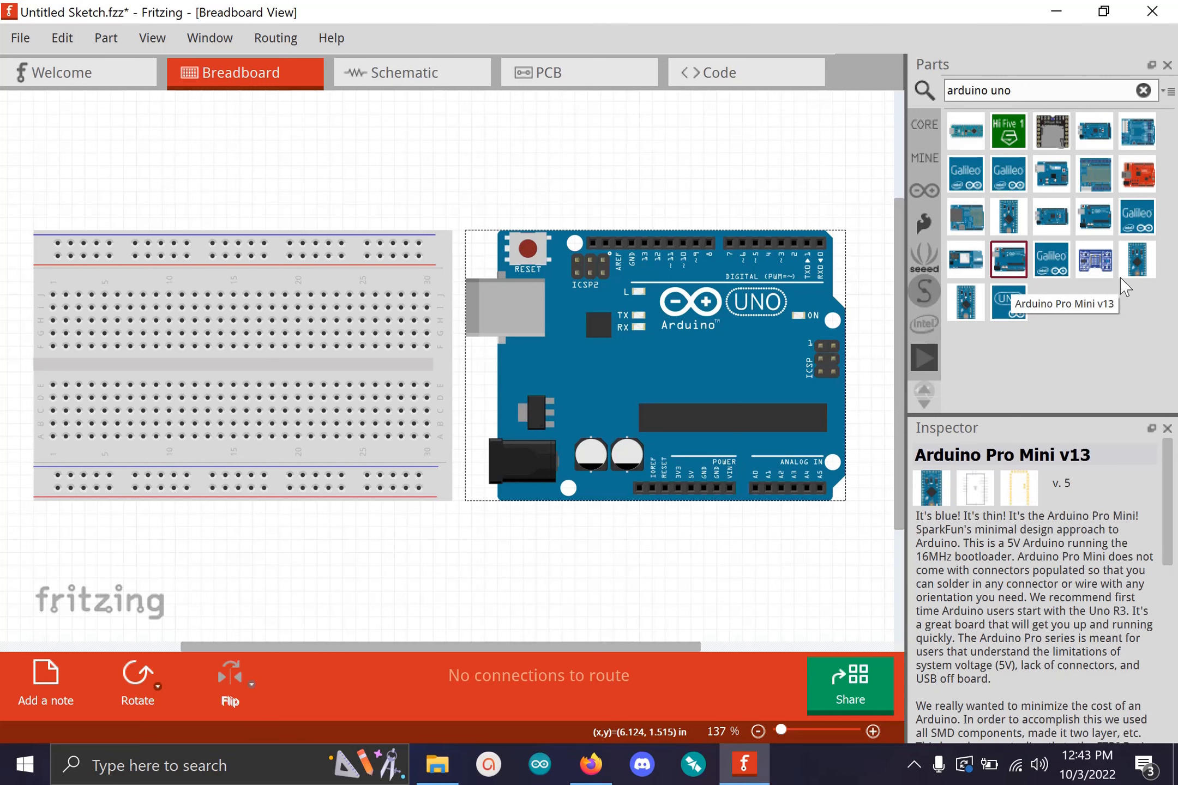
# Step: Switch to Firefox, search the Adafruit shop for "mpu6050" and open the Adafruit MPU-6050 6-DoF Accel and Gyro Sensor product page
pyautogui.click(599, 766)
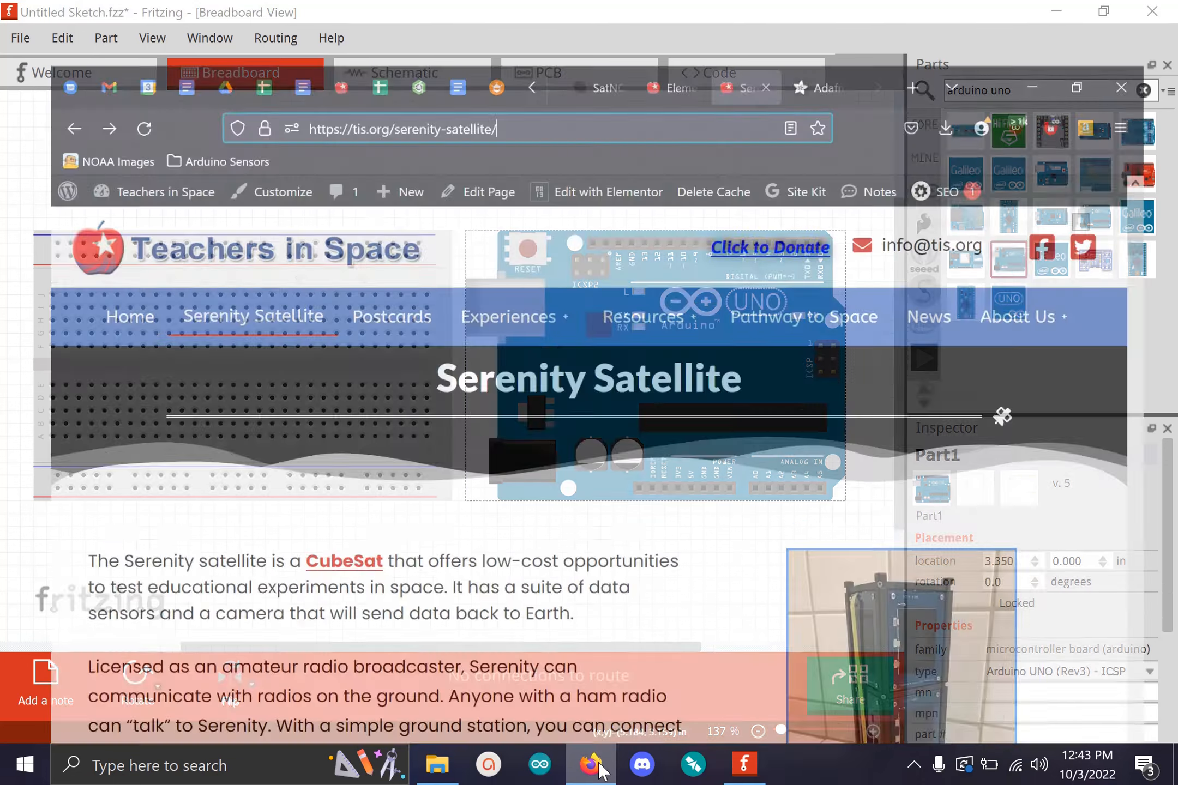
pyautogui.click(831, 13)
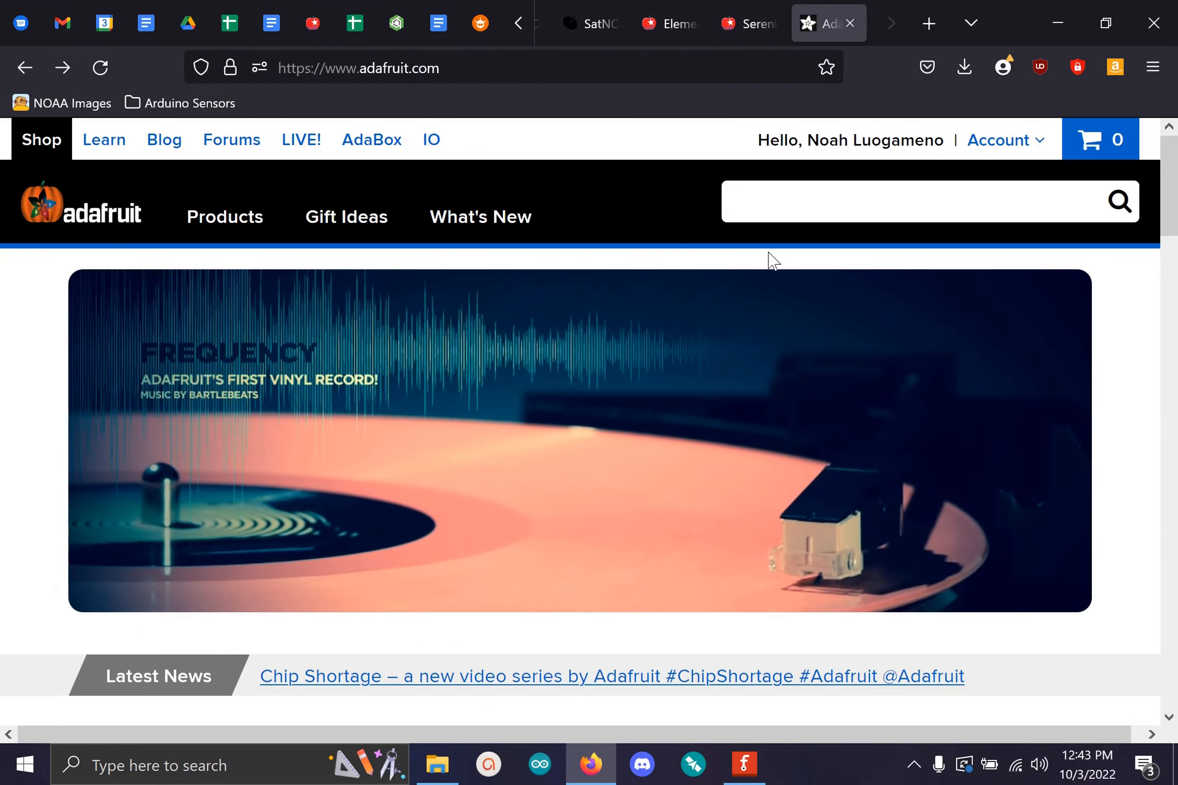
pyautogui.click(799, 210)
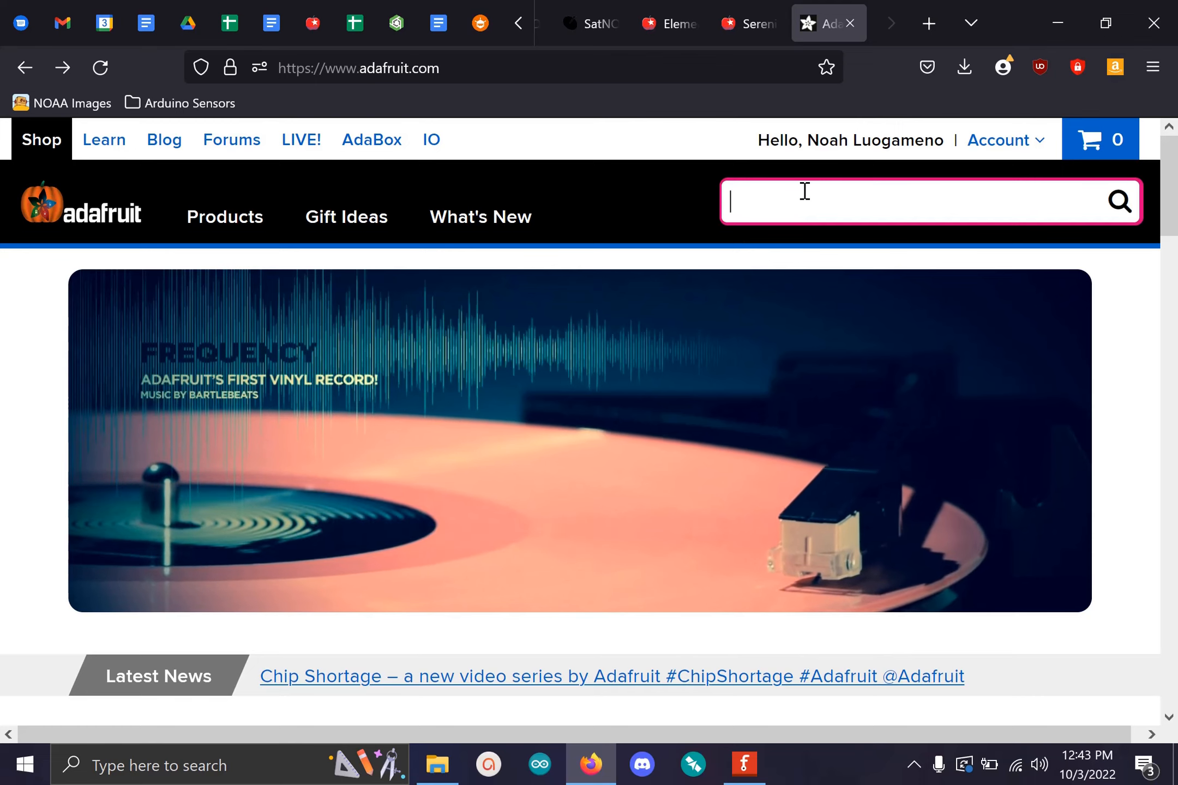
pyautogui.write('mpu')
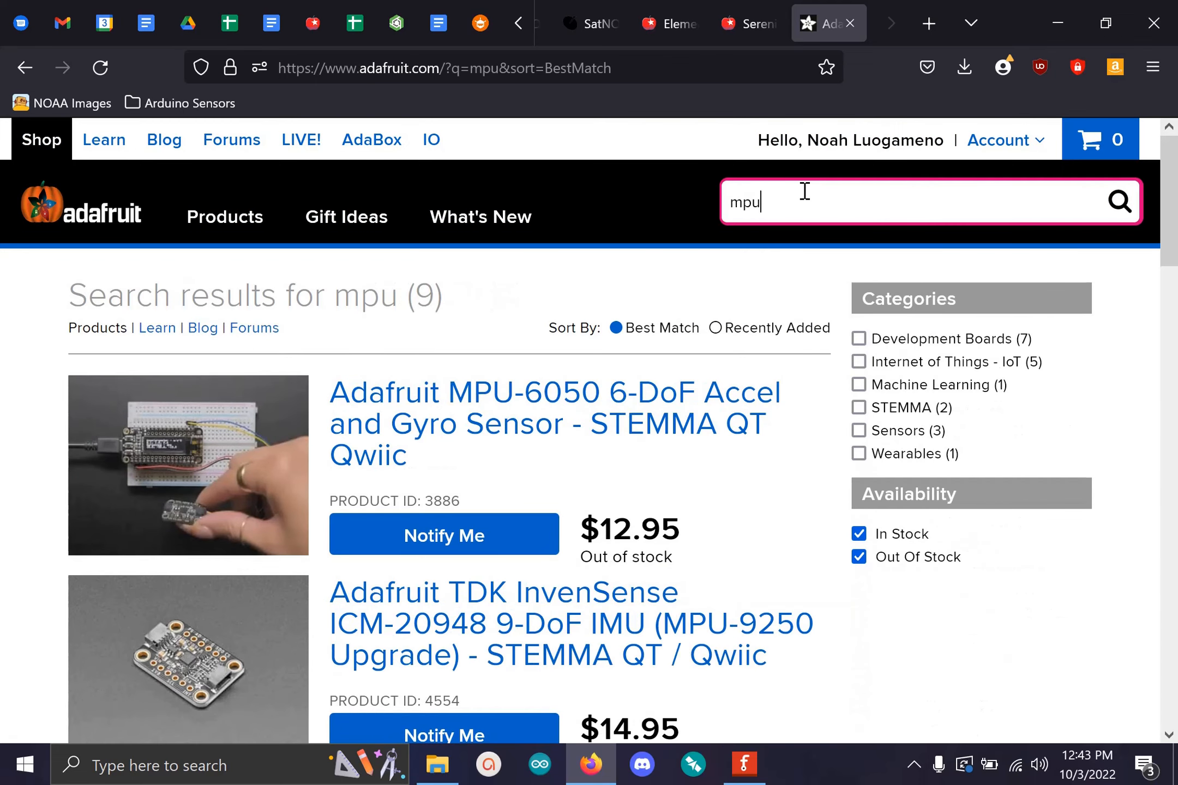
pyautogui.write('6050')
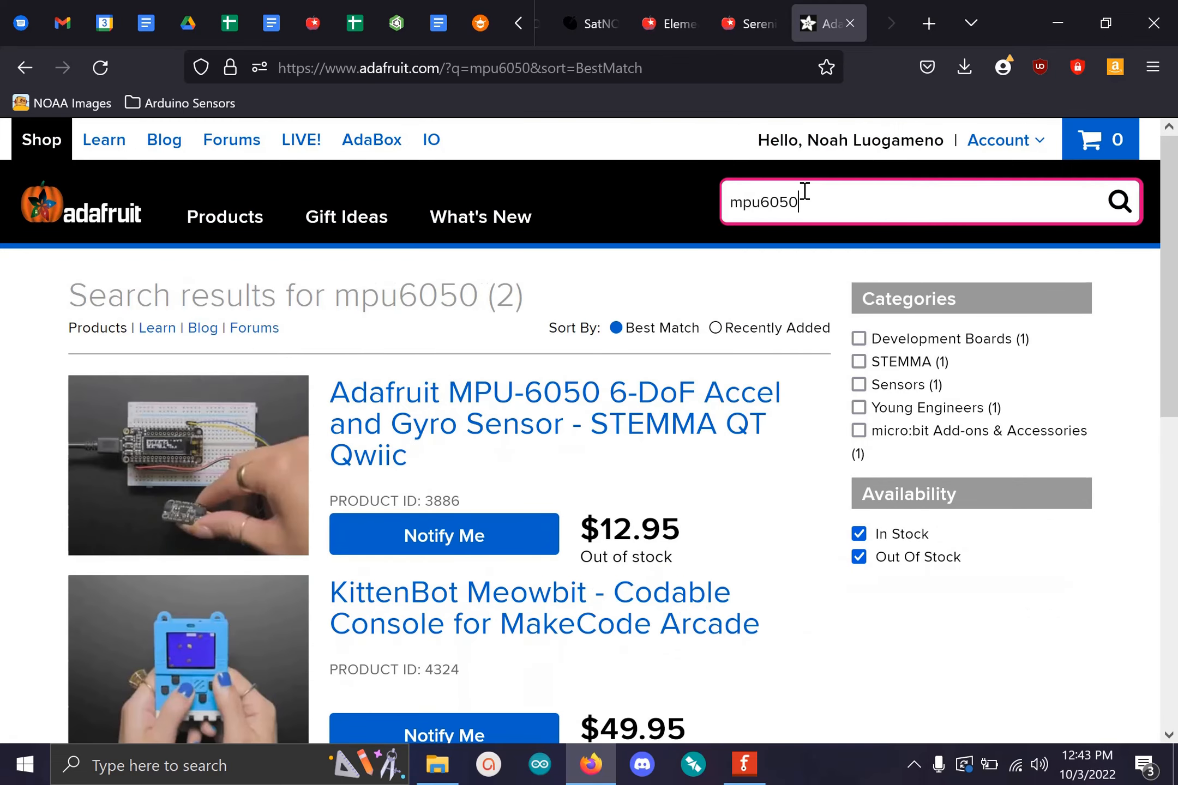
pyautogui.click(468, 425)
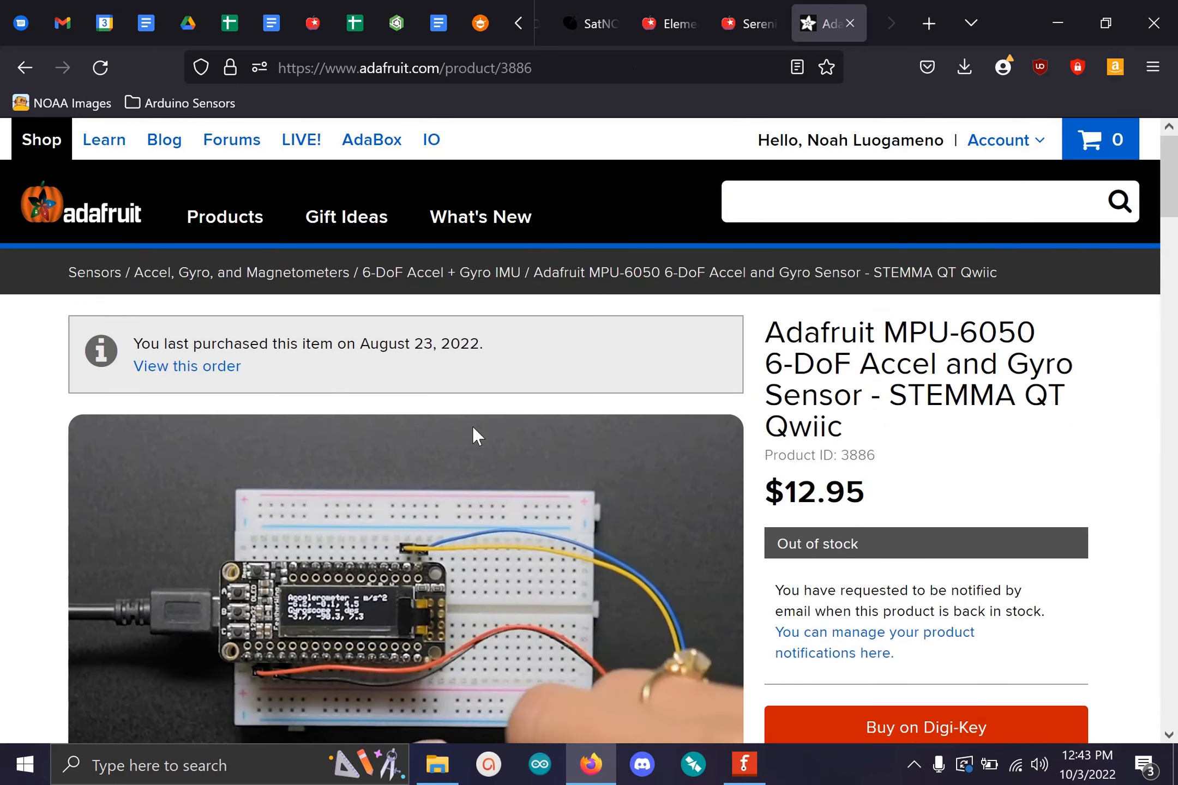
# Step: Open the primary guide "MPU6050 6-DoF Accelerometer and Gyro" from the product page's Learn section
pyautogui.scroll(-2, 472, 426)
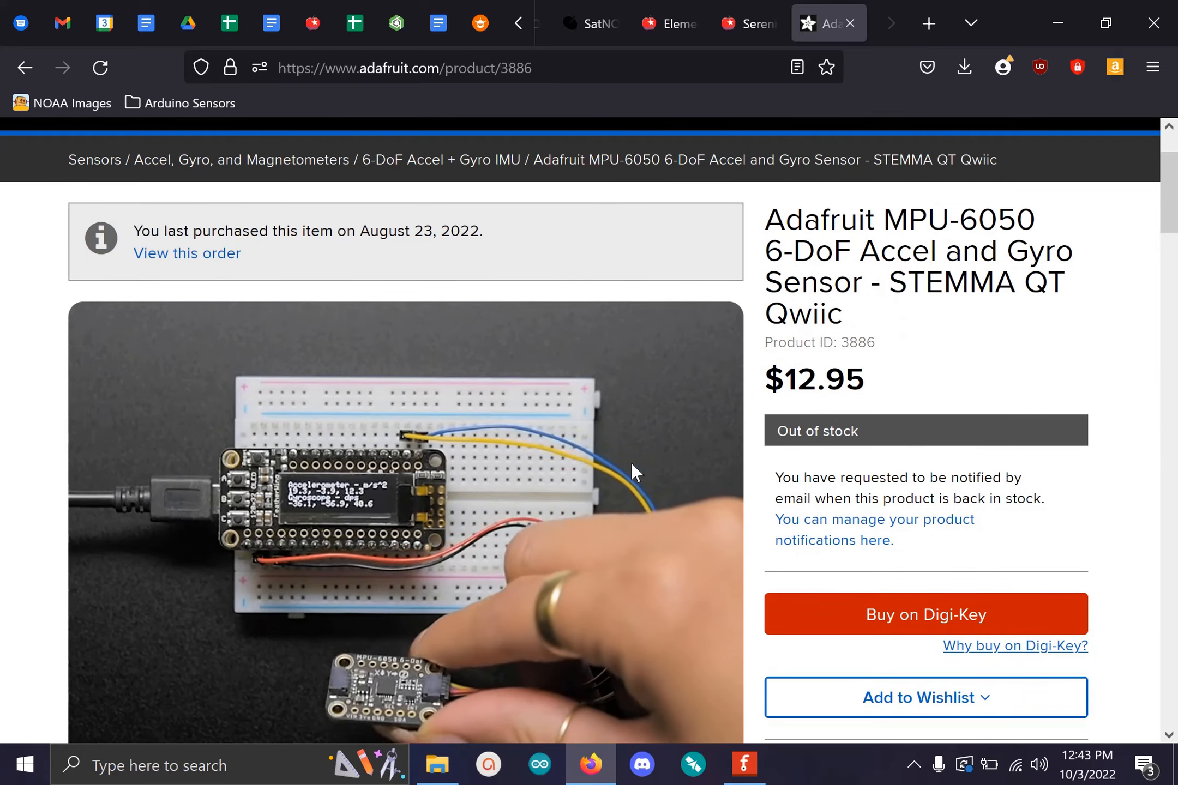
pyautogui.scroll(-9, 631, 463)
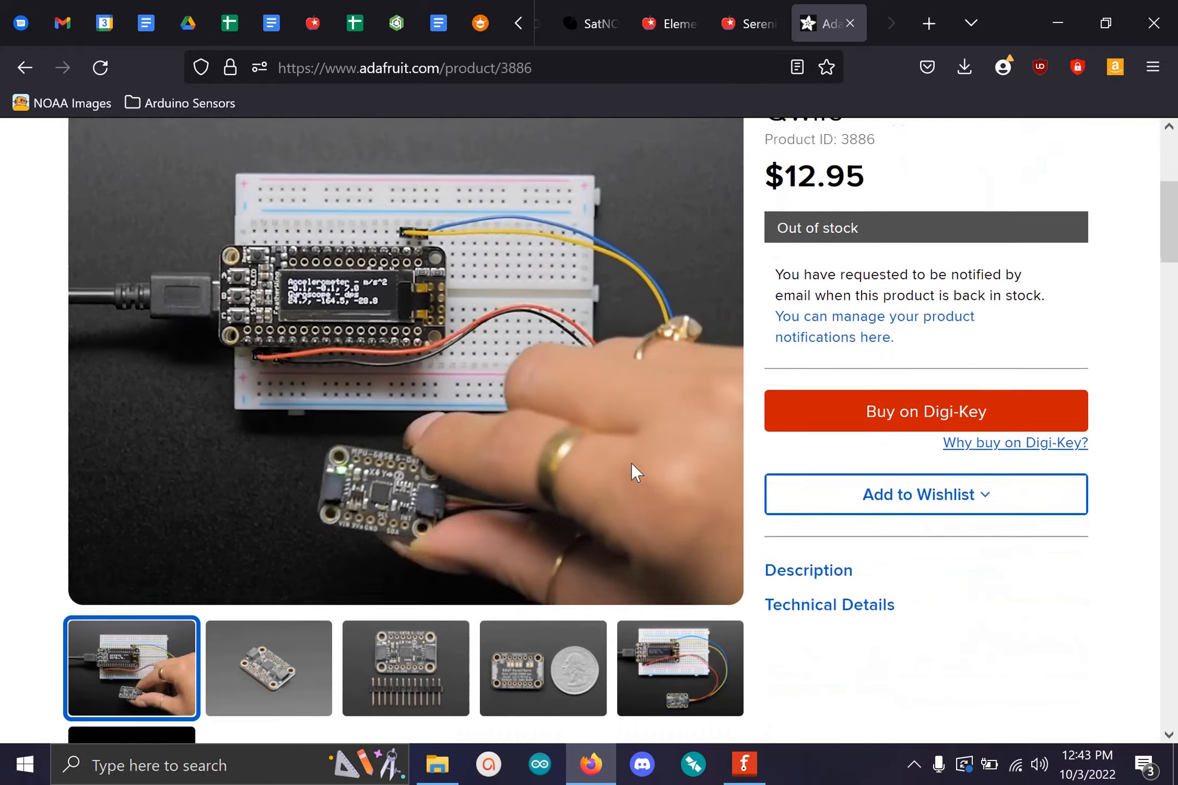
pyautogui.scroll(-20, 632, 469)
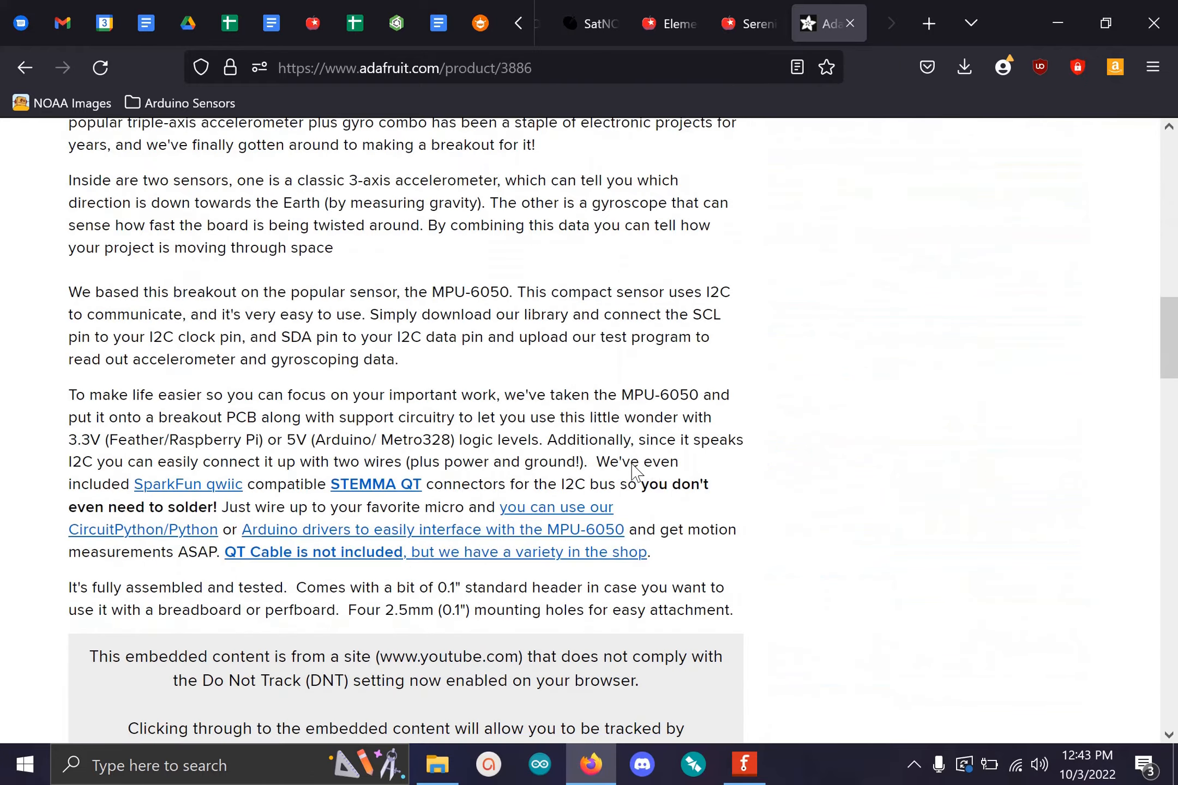
pyautogui.scroll(-15, 632, 464)
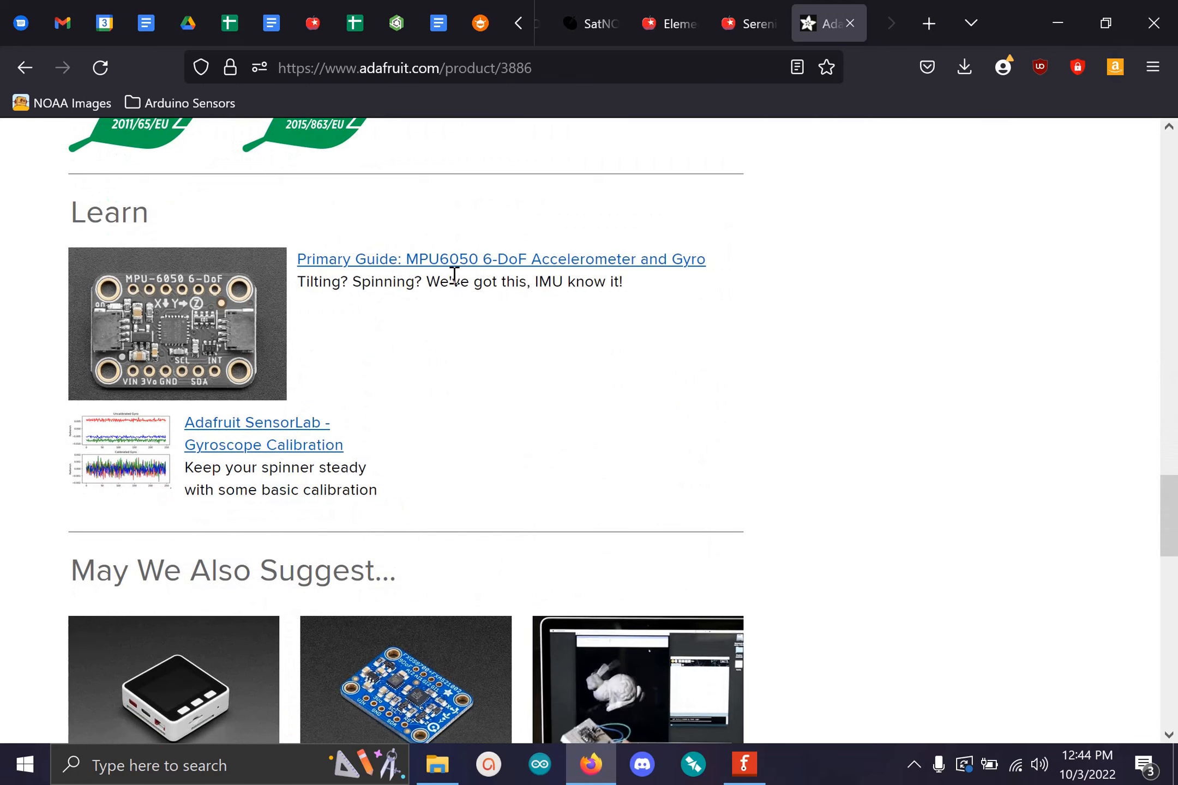
pyautogui.click(498, 264)
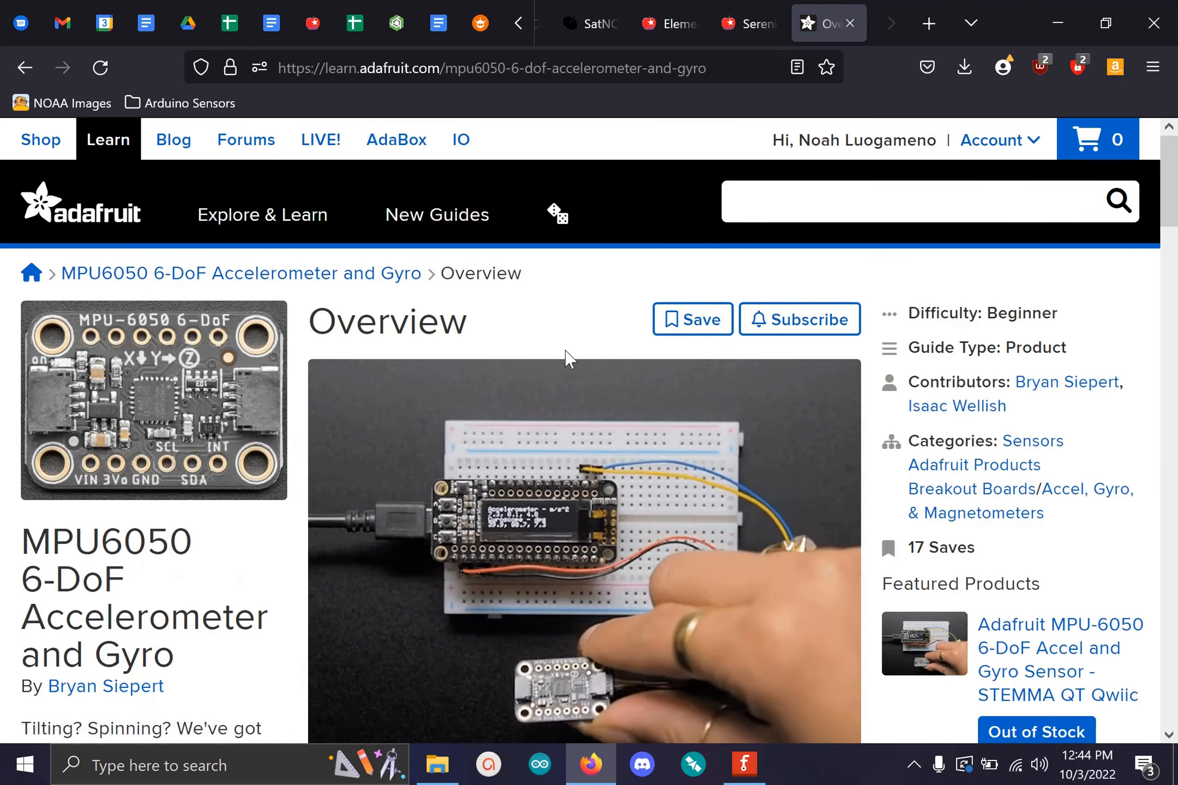
# Step: Download the MPU6050 Fritzing object in the Adafruit Fritzing Library from the guide's Downloads page
pyautogui.scroll(-3, 542, 323)
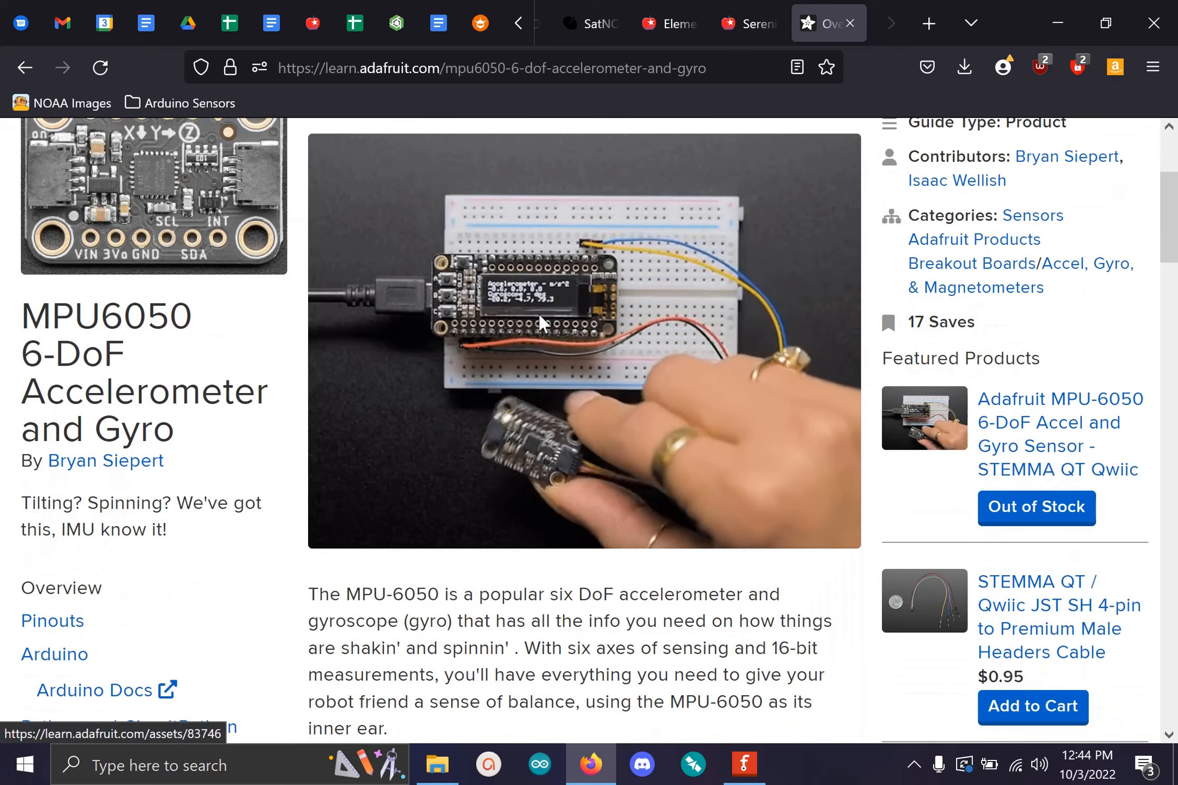
pyautogui.scroll(-1, 540, 325)
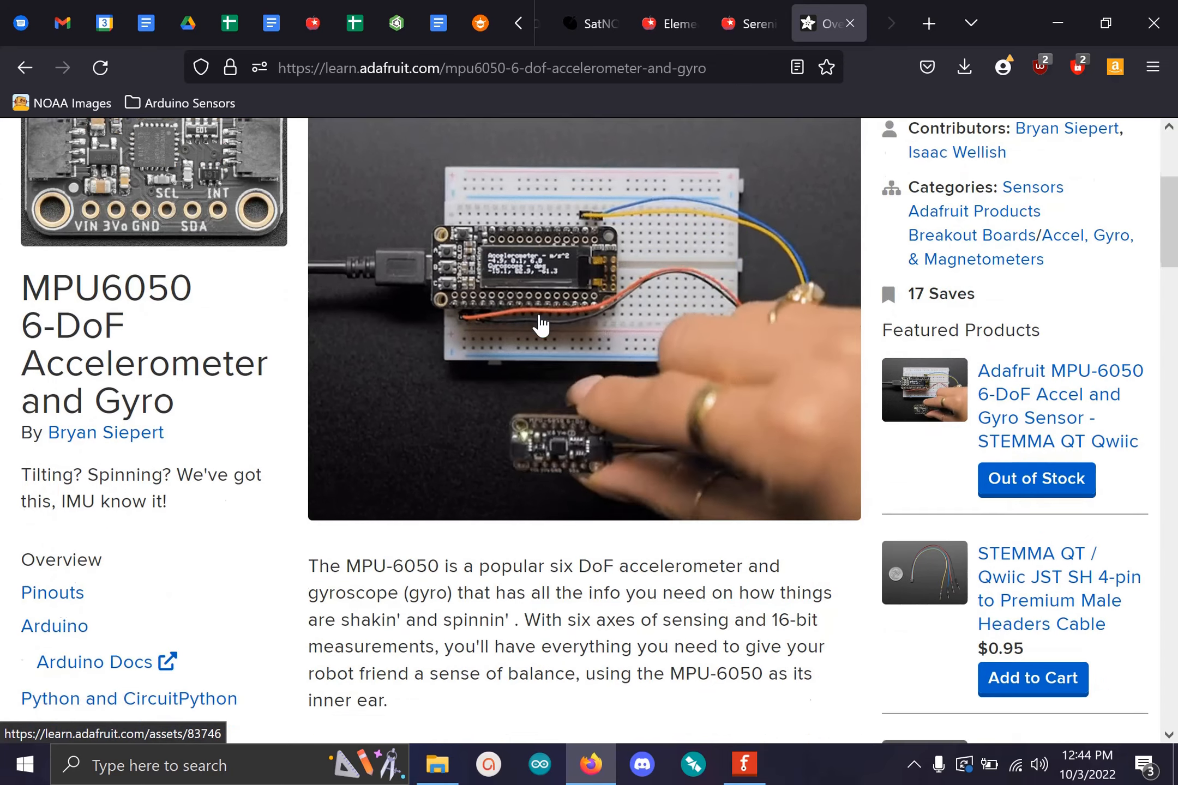
pyautogui.scroll(-5, 541, 325)
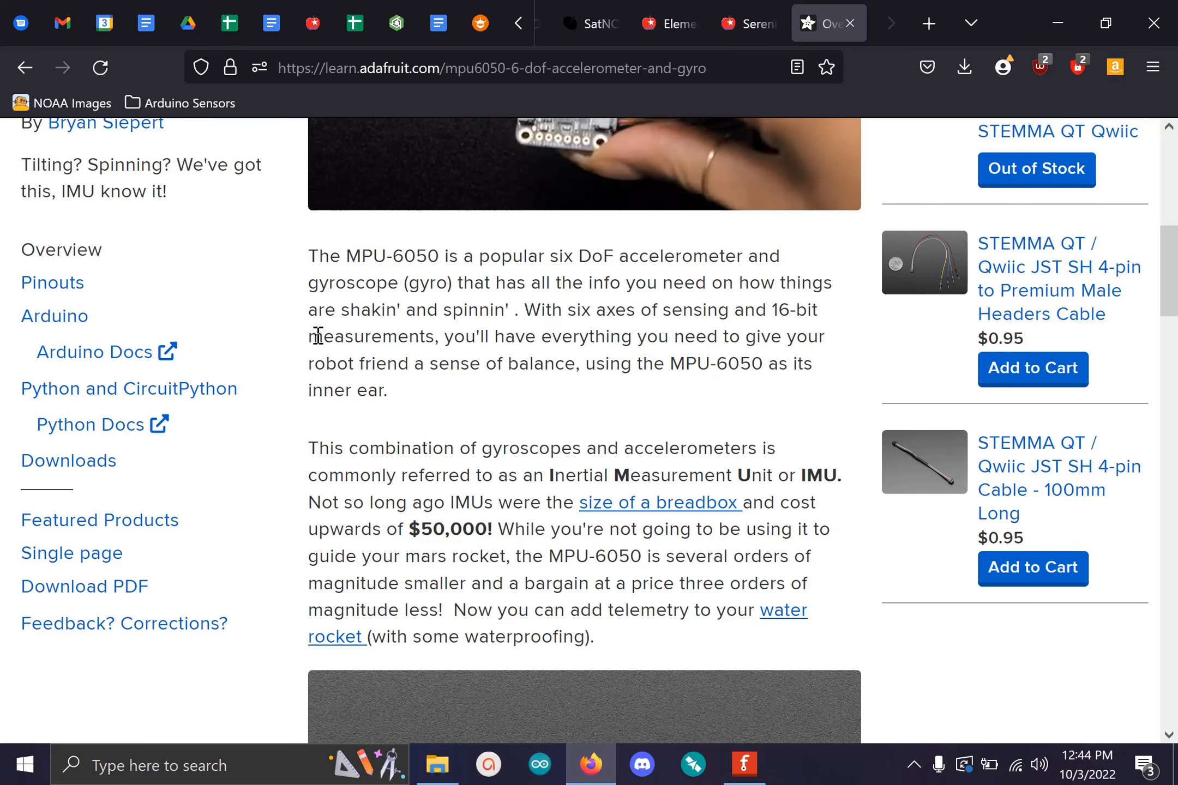
pyautogui.click(51, 465)
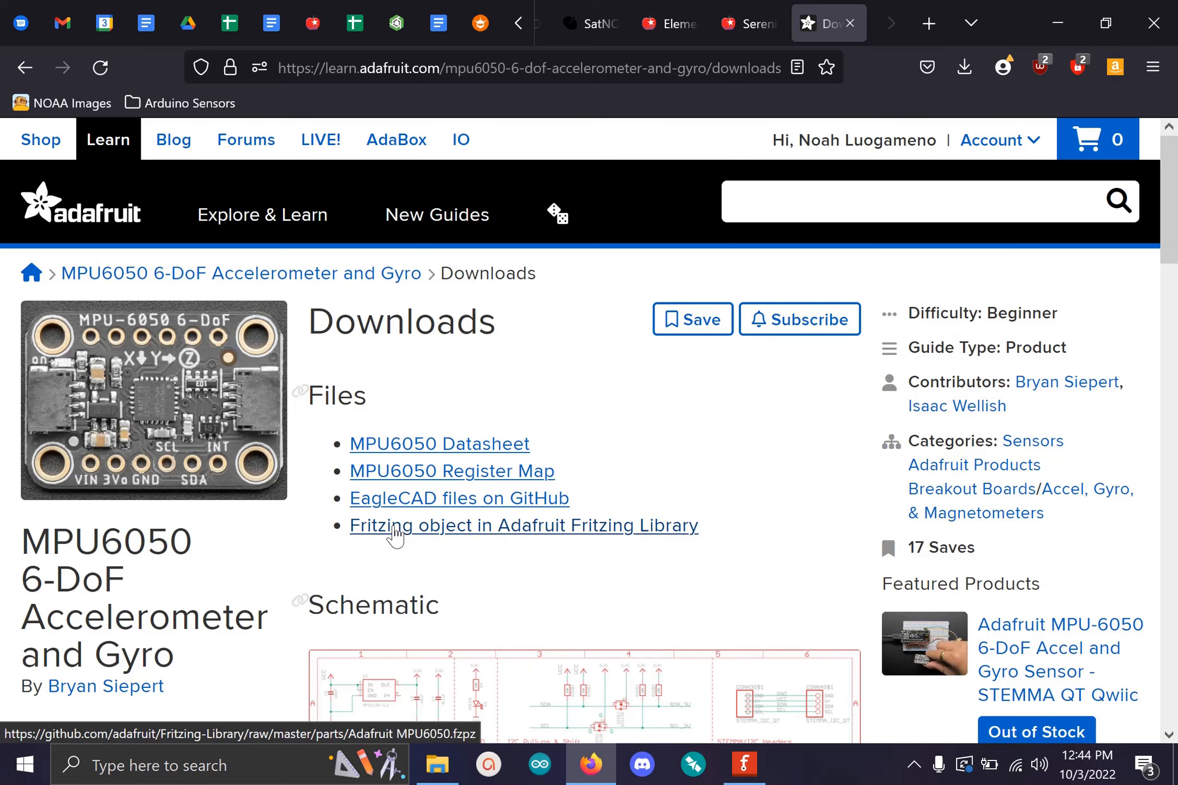
pyautogui.click(393, 534)
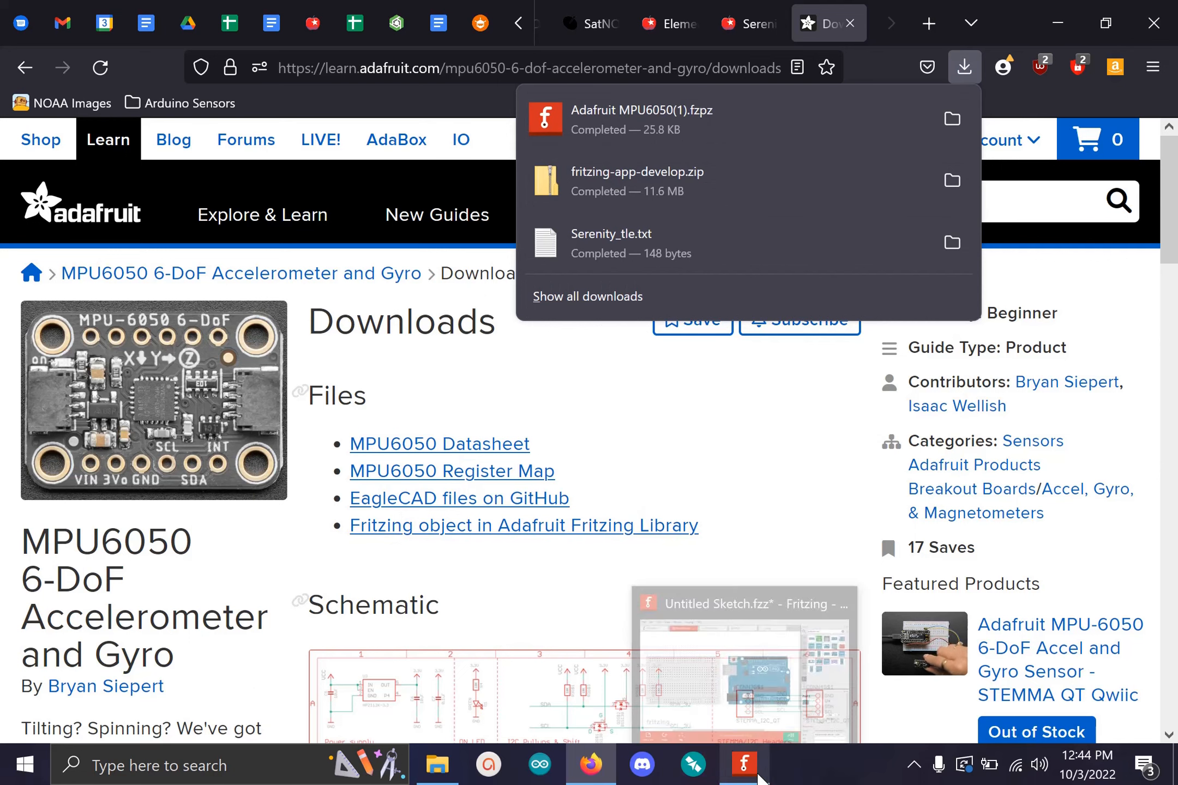
# Step: Switch to Fritzing and try to import the downloaded Adafruit MPU6050 part file from the Downloads folder
pyautogui.click(757, 774)
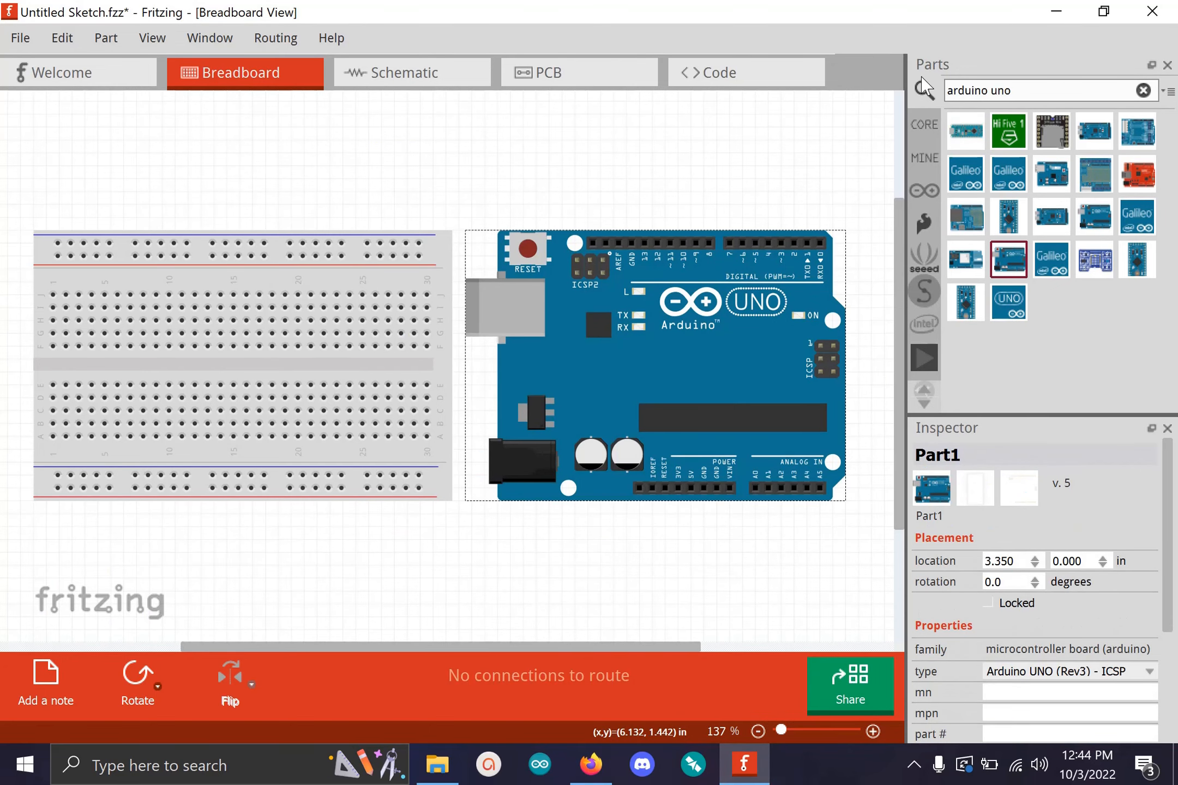
pyautogui.click(1168, 93)
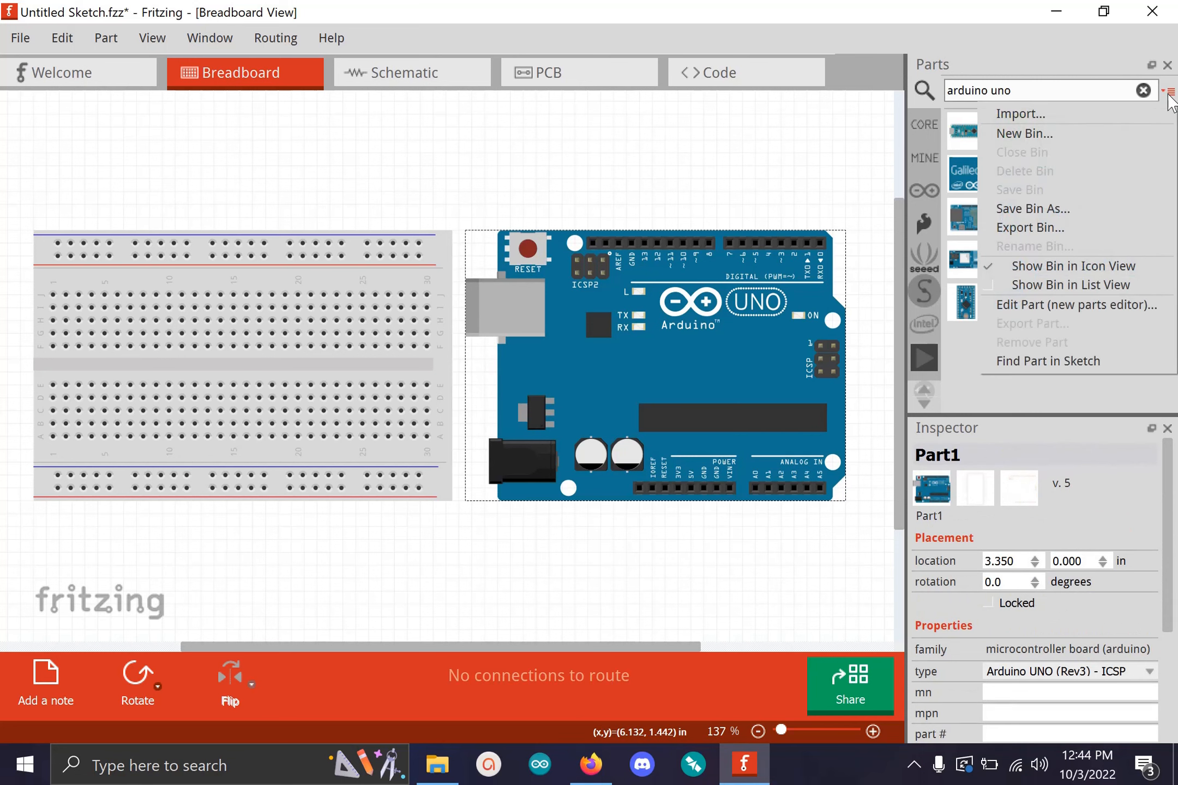
pyautogui.click(1025, 116)
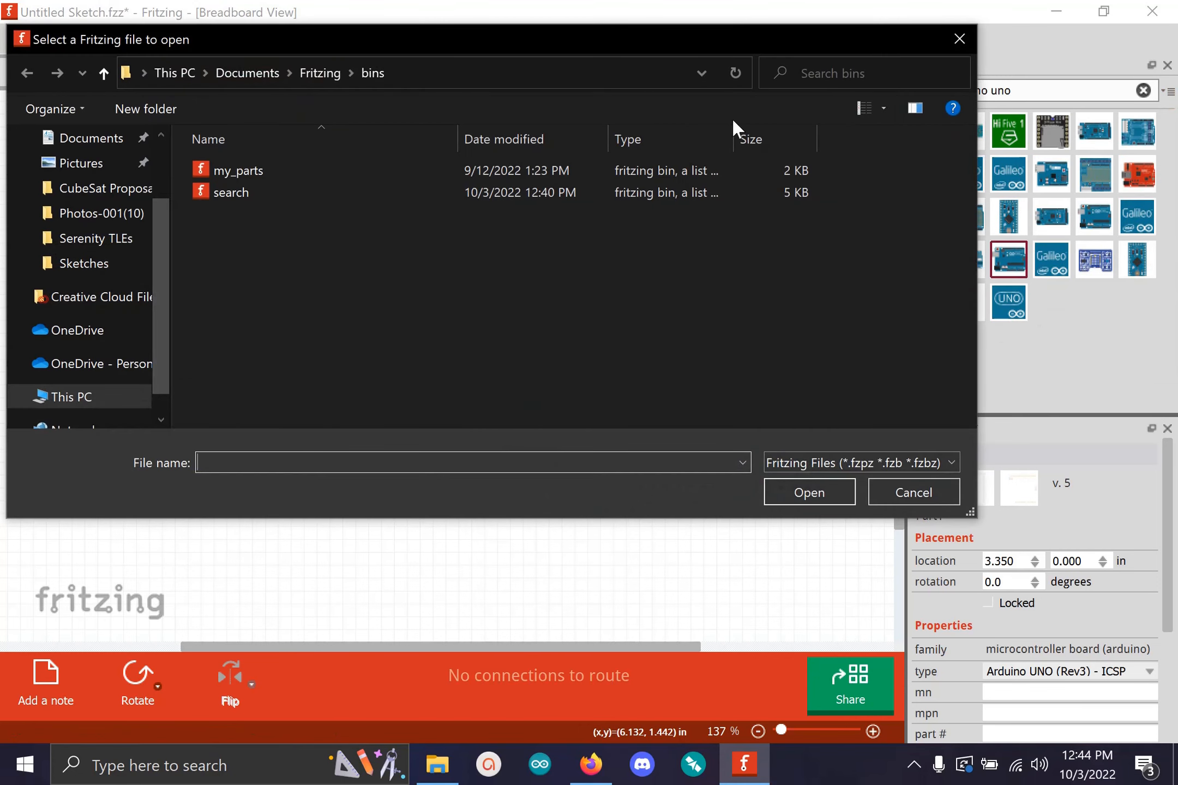
pyautogui.moveTo(168, 313); pyautogui.dragTo(170, 236)
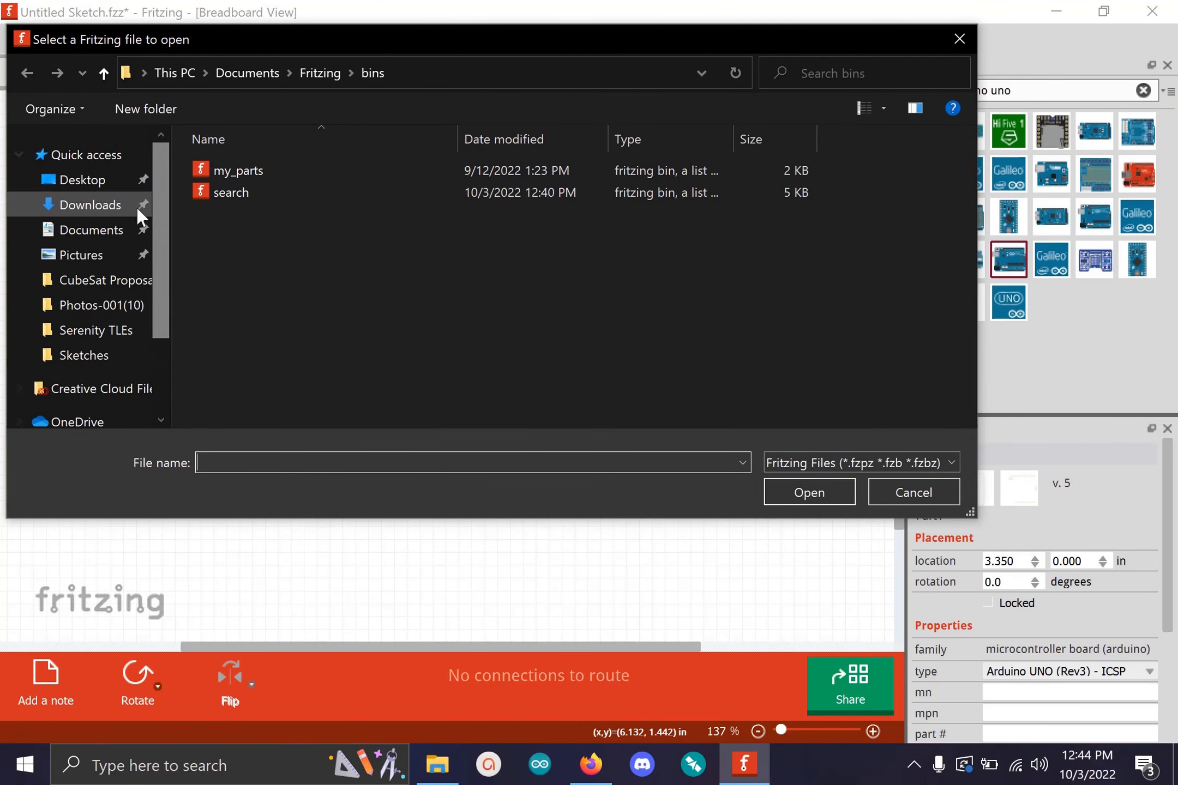
pyautogui.click(82, 207)
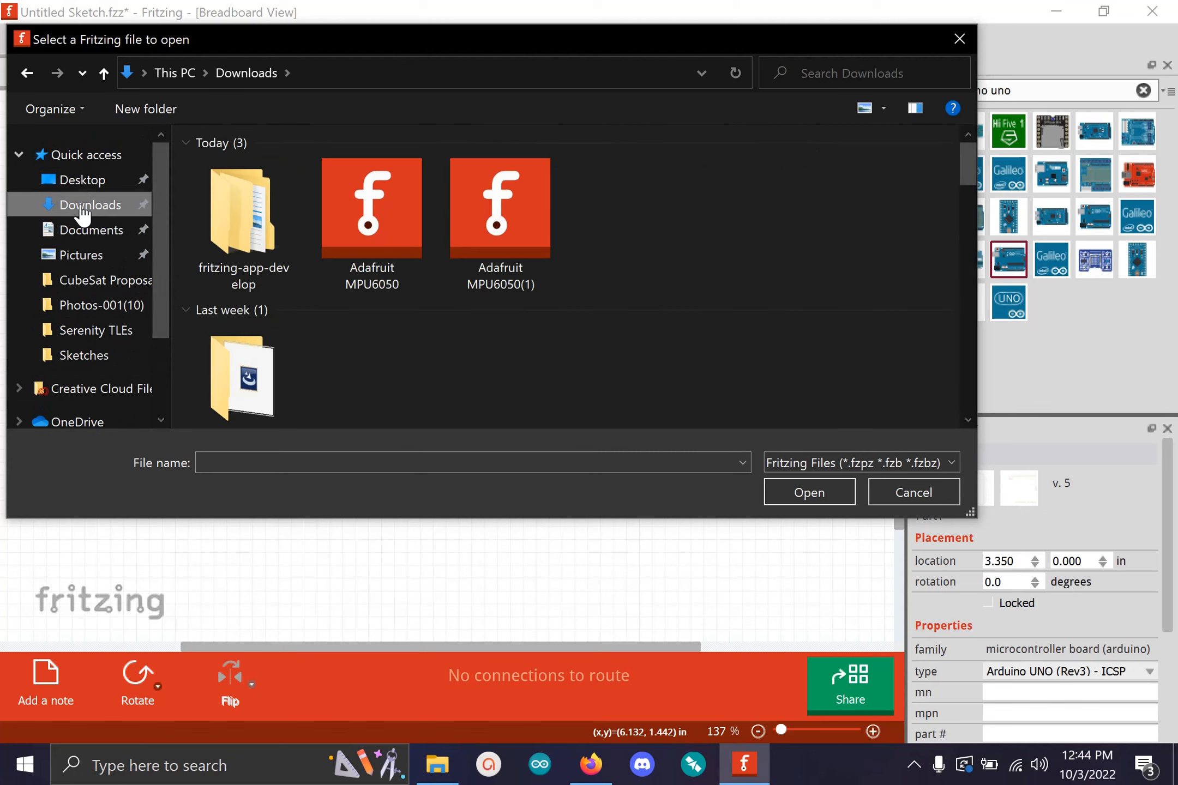
pyautogui.click(377, 199)
pyautogui.click(809, 492)
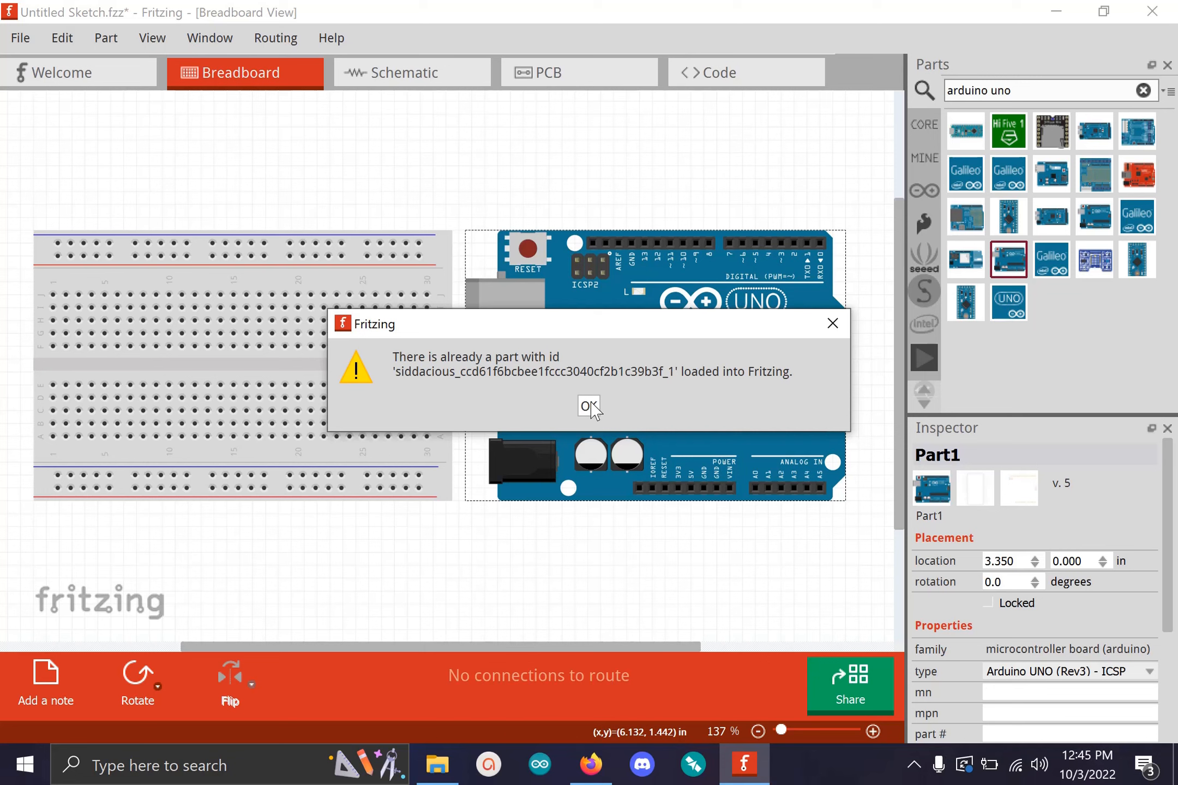
pyautogui.click(589, 406)
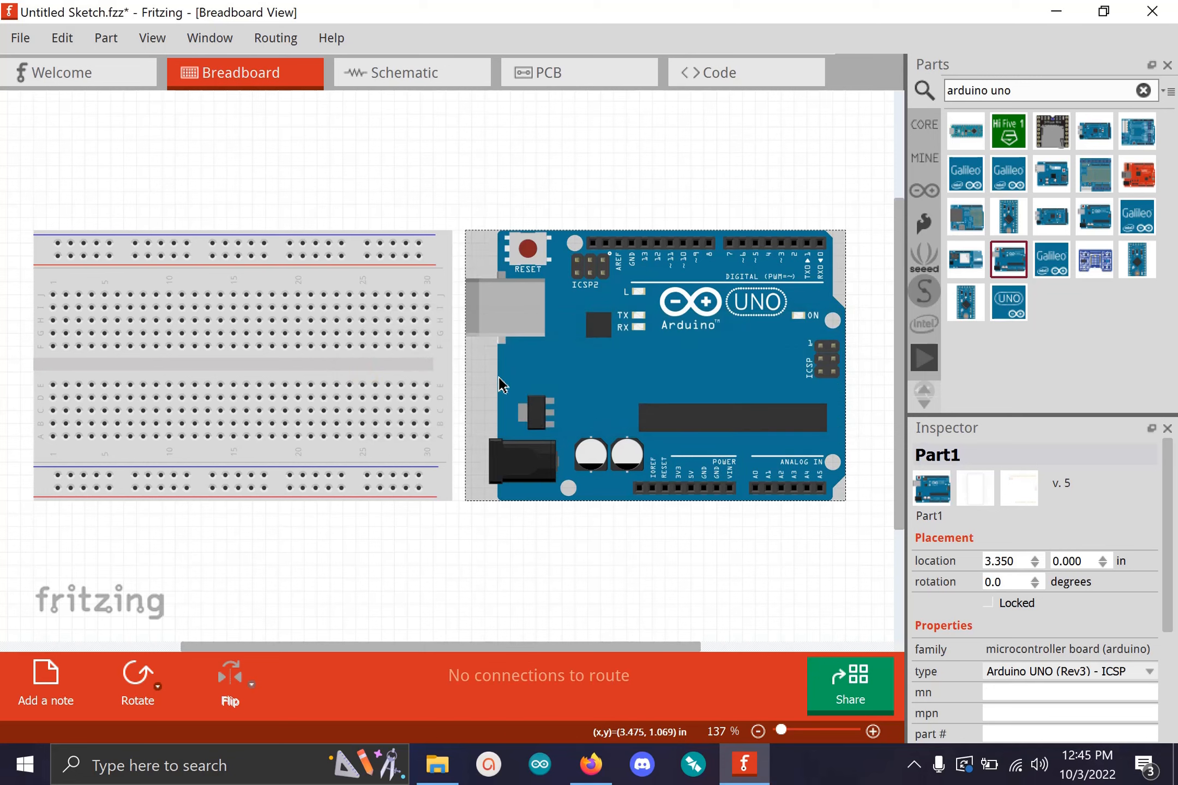
# Step: Search the parts library for "mpu6050" and place the Adafruit MPU6050 above the breadboard's upper edge
pyautogui.click(1098, 88)
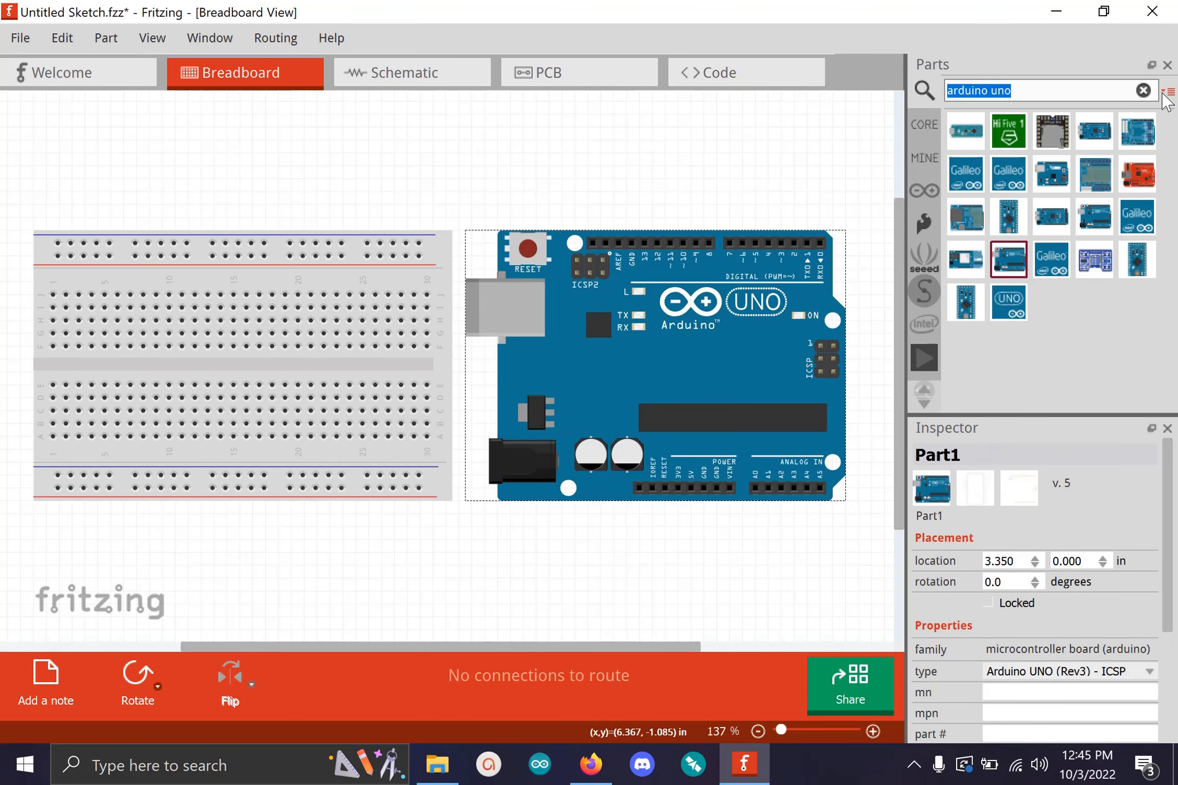
pyautogui.write('mpu6050')
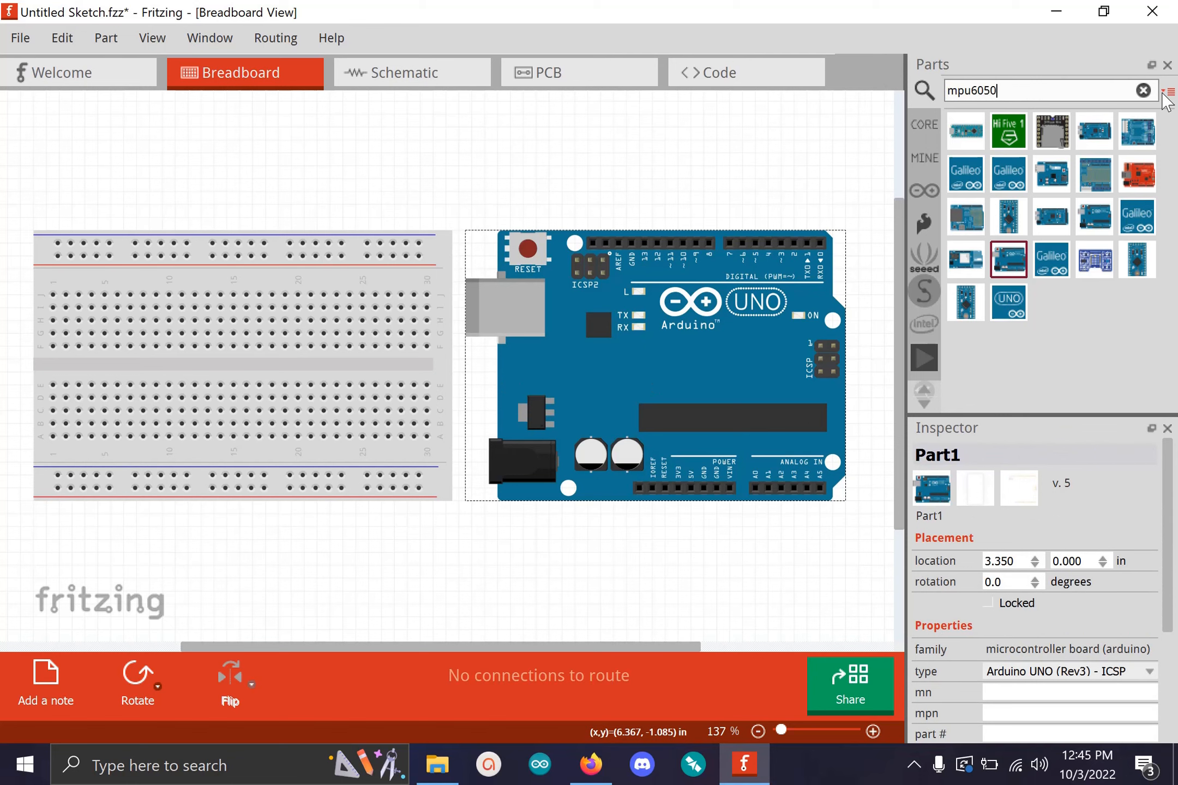
pyautogui.press('Return')
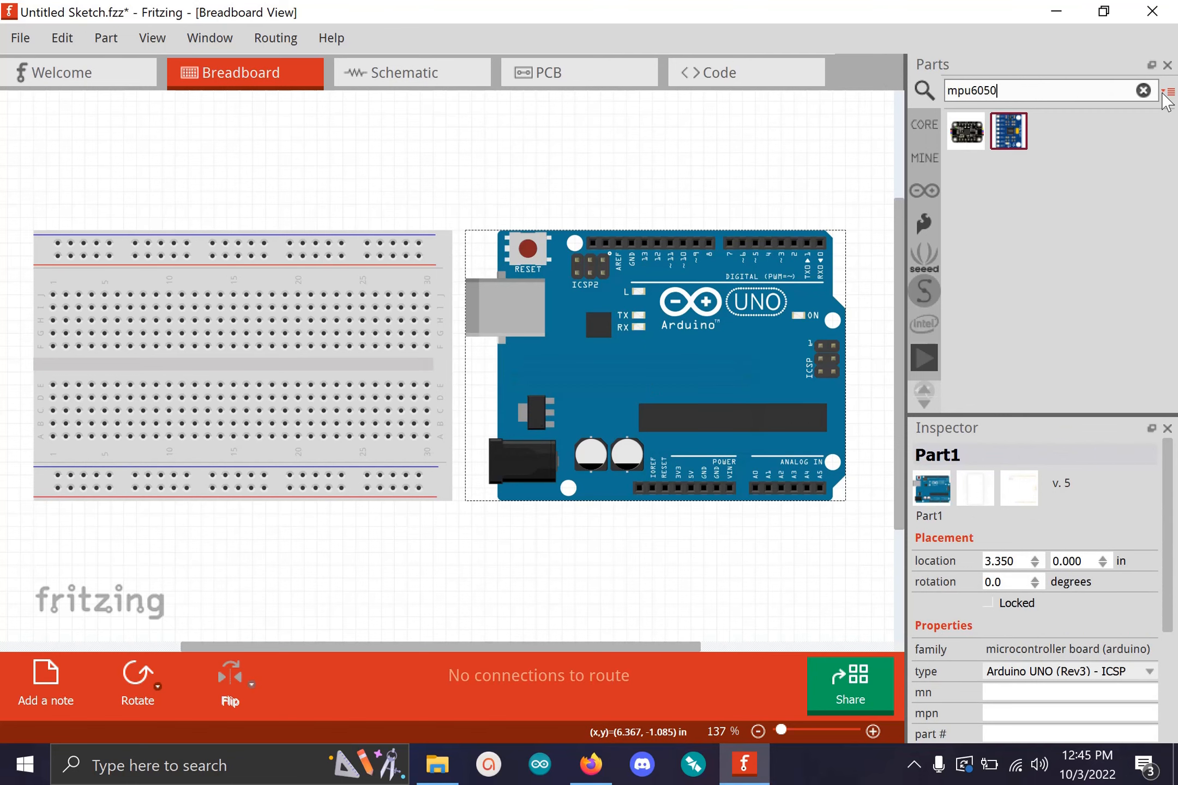
pyautogui.moveTo(968, 135)
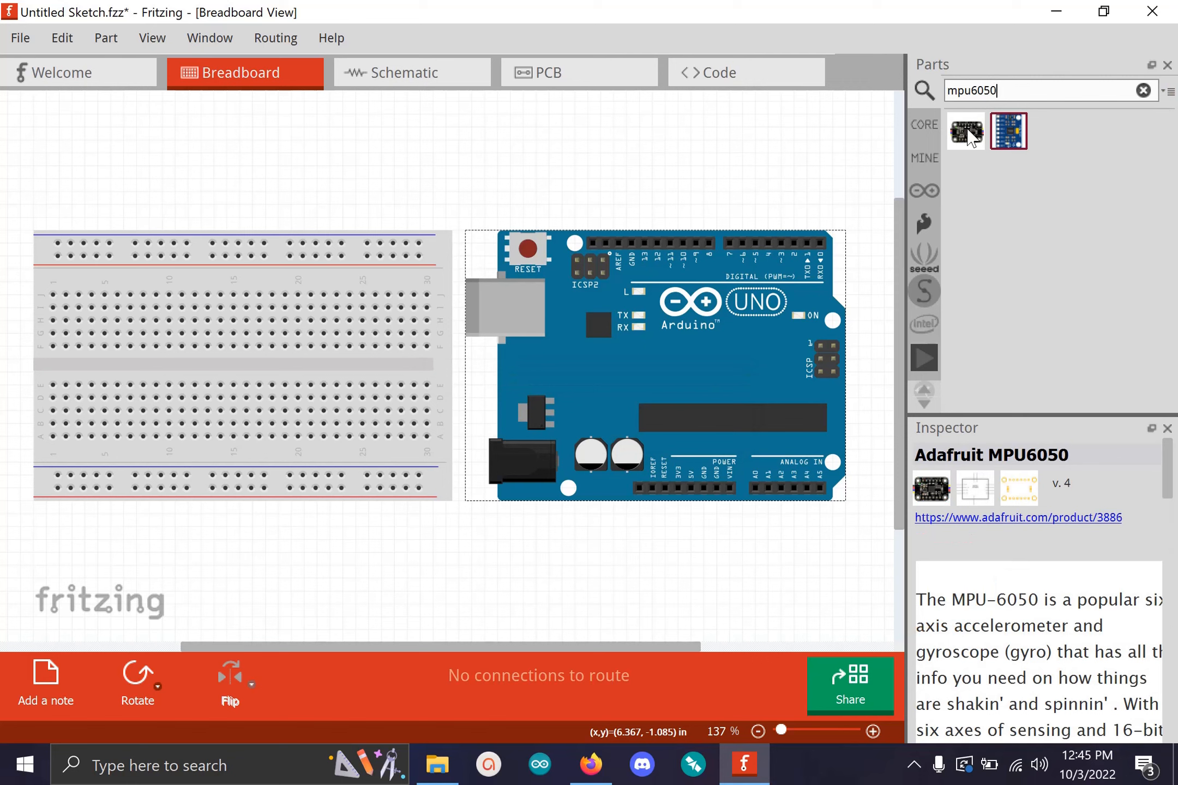
pyautogui.moveTo(967, 135); pyautogui.dragTo(406, 145)
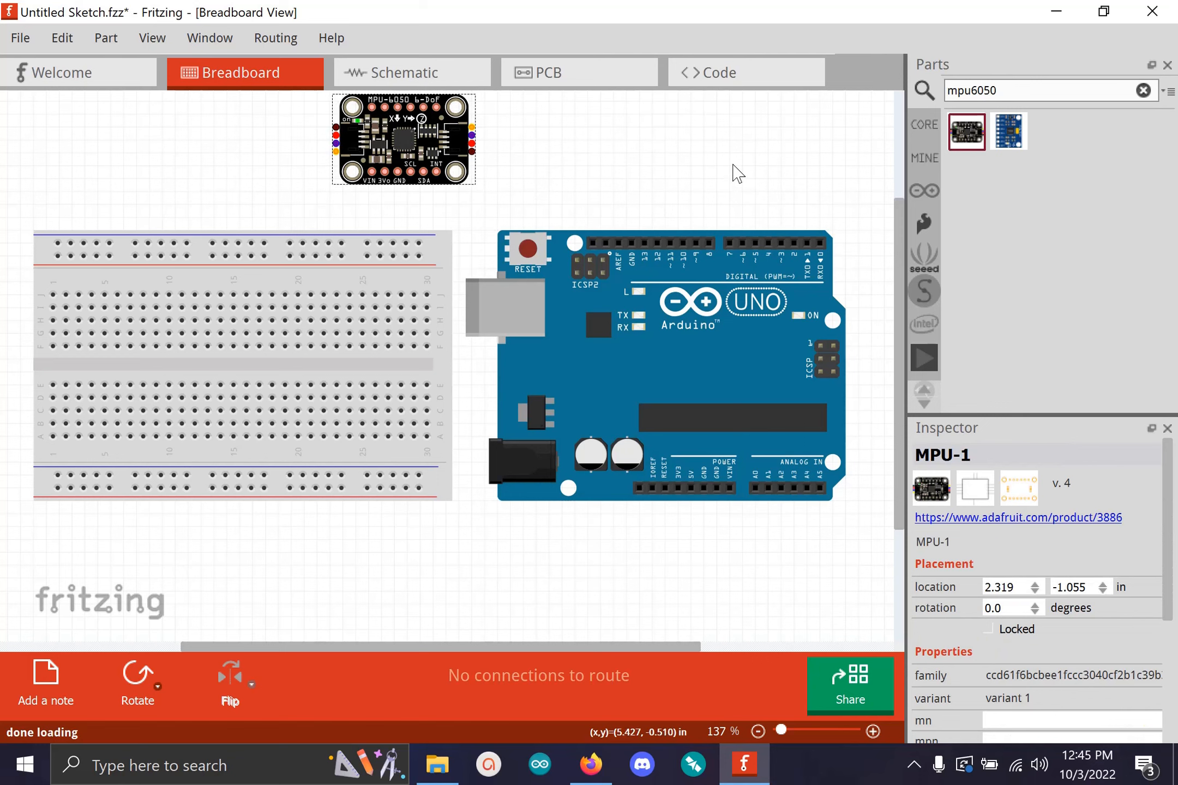
pyautogui.moveTo(426, 146); pyautogui.dragTo(387, 168)
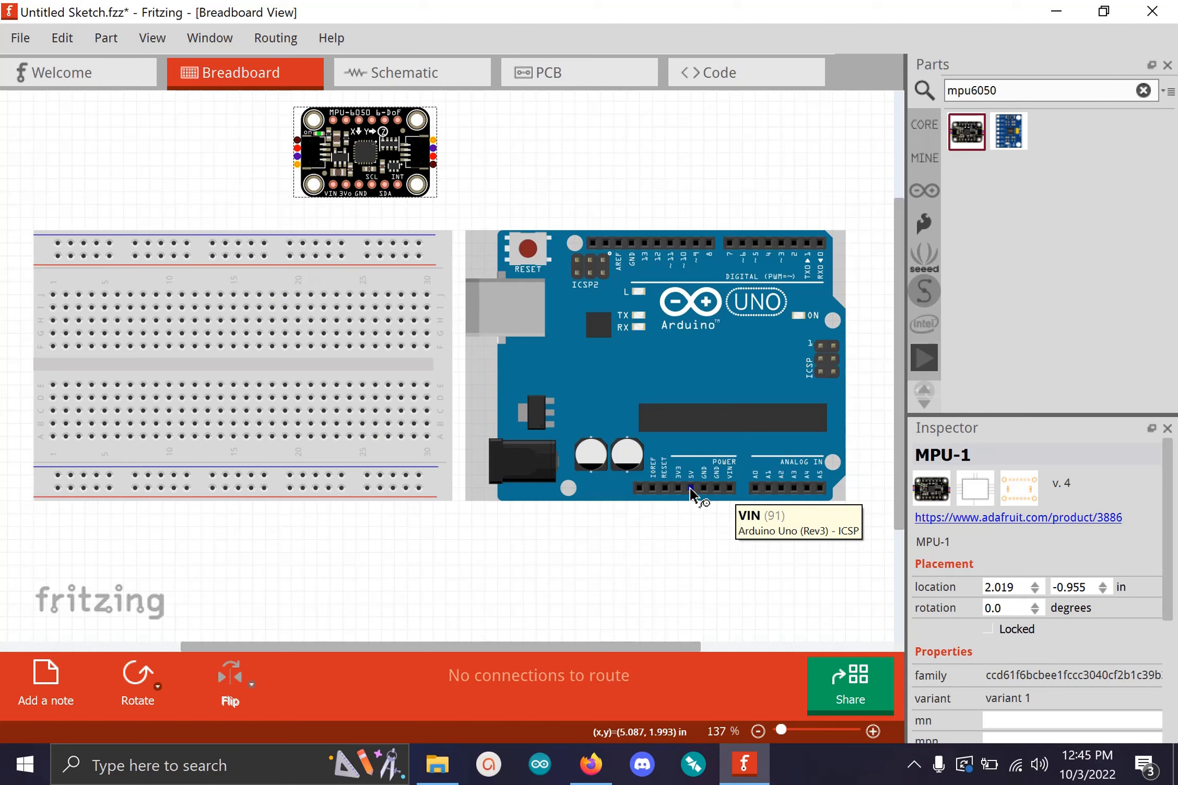
# Step: Wire the Arduino's 5V pin to the breadboard's lower positive rail with two square bends below the boards, and colour the wire red
pyautogui.moveTo(690, 489); pyautogui.dragTo(421, 493)
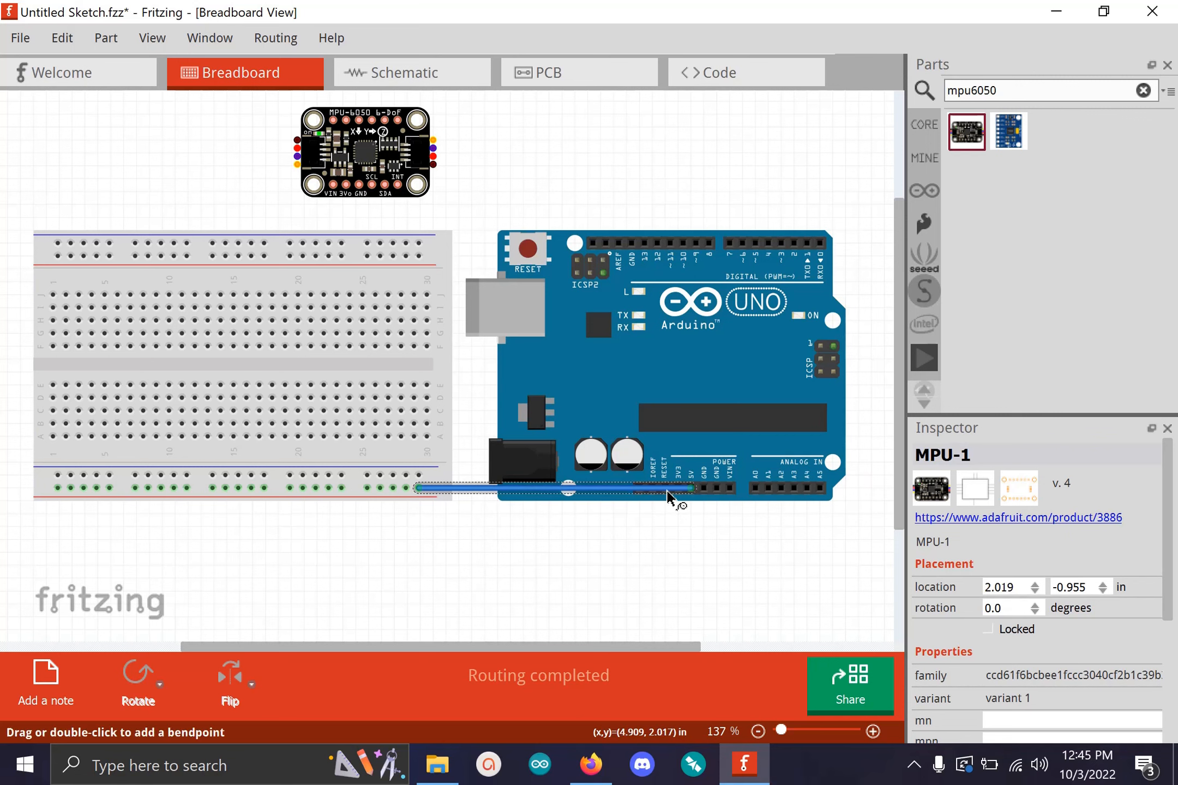
pyautogui.moveTo(659, 493); pyautogui.dragTo(694, 533)
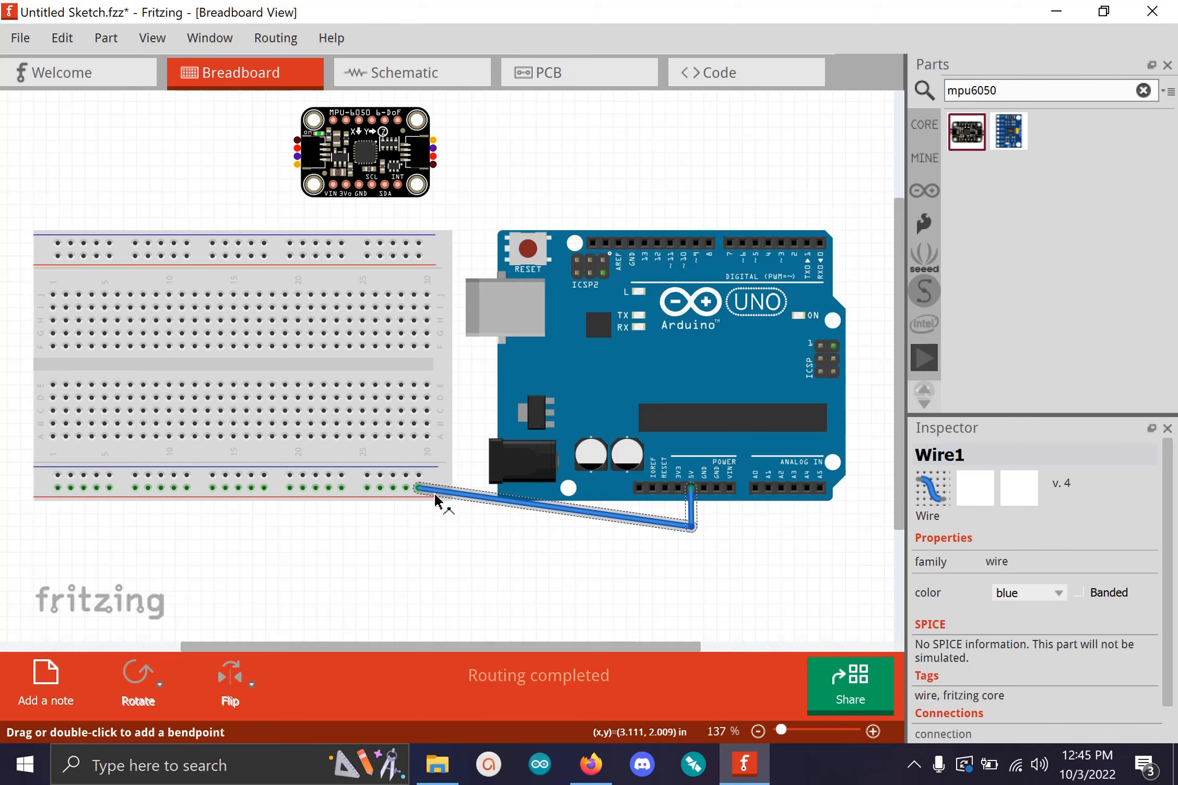
pyautogui.moveTo(436, 499); pyautogui.dragTo(426, 537)
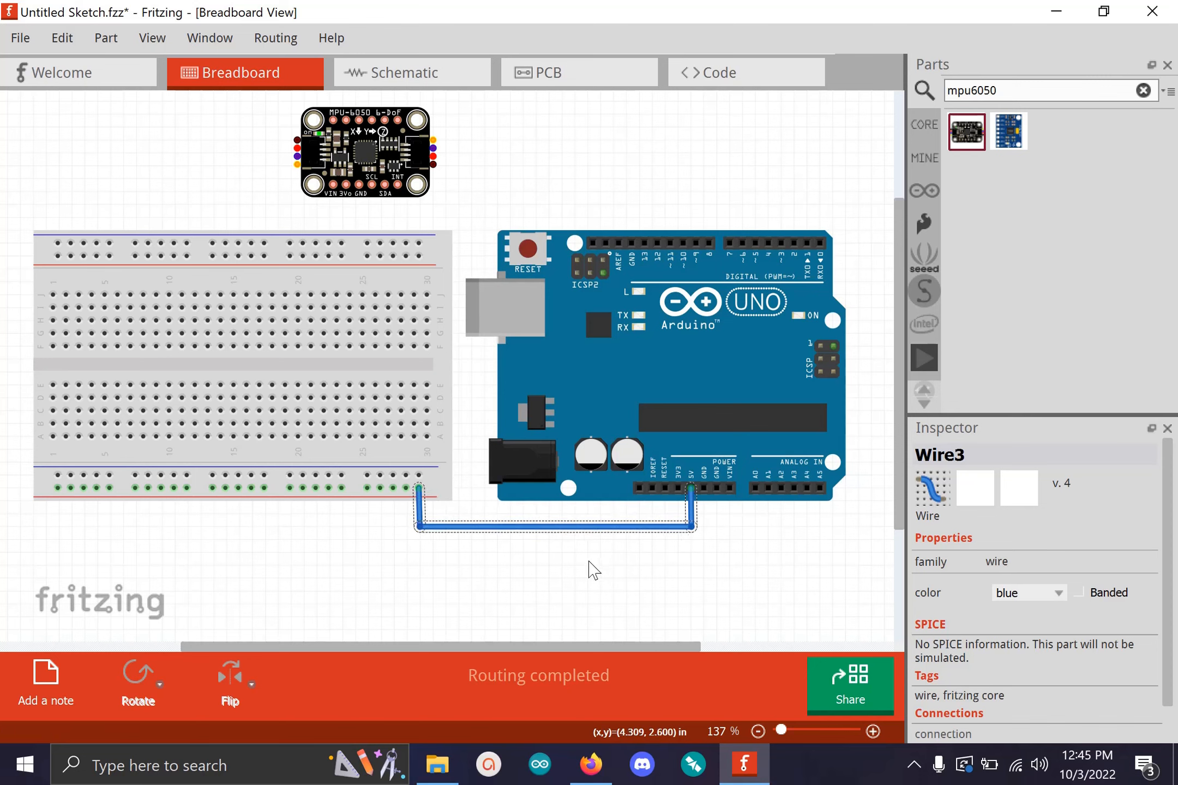
pyautogui.rightClick(585, 528)
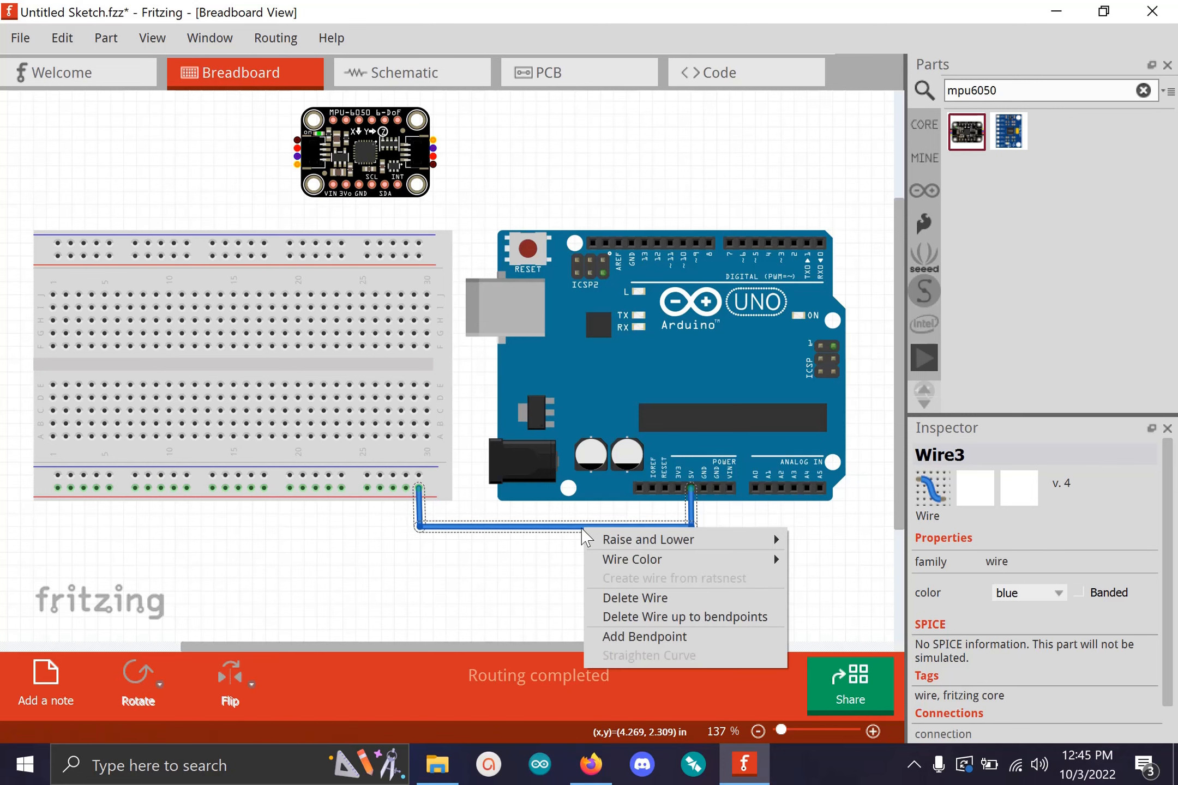
pyautogui.moveTo(671, 559)
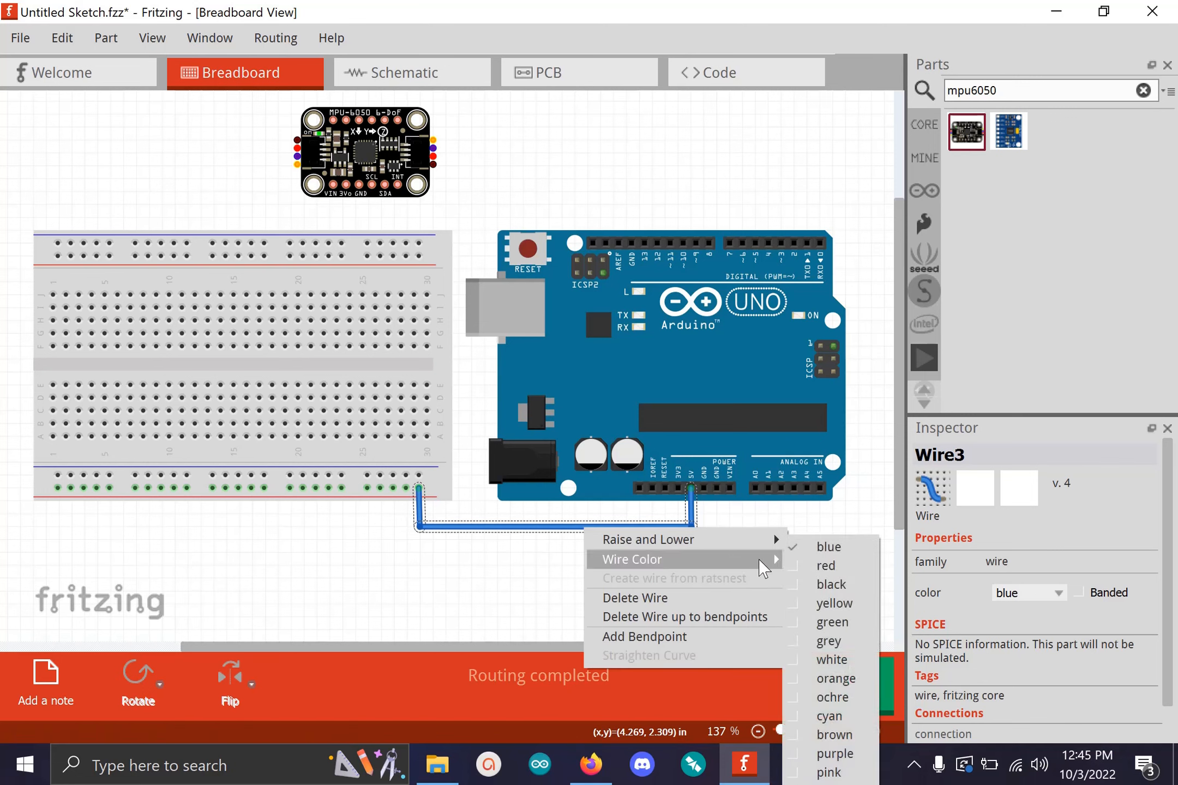
pyautogui.click(826, 565)
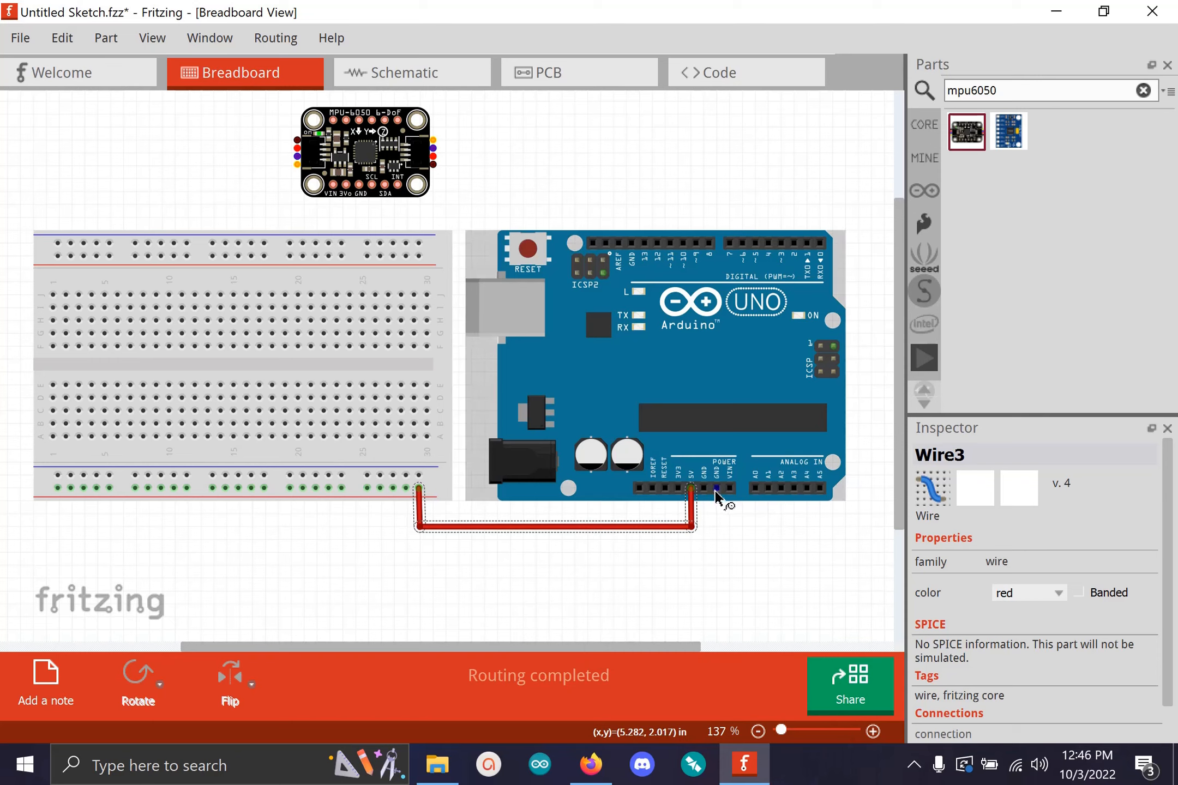
# Step: Wire the Arduino GND pin next to VIN to the breadboard's lower negative rail, nudging the Arduino up and bending the wire below the 5V wire
pyautogui.moveTo(716, 496); pyautogui.dragTo(407, 480)
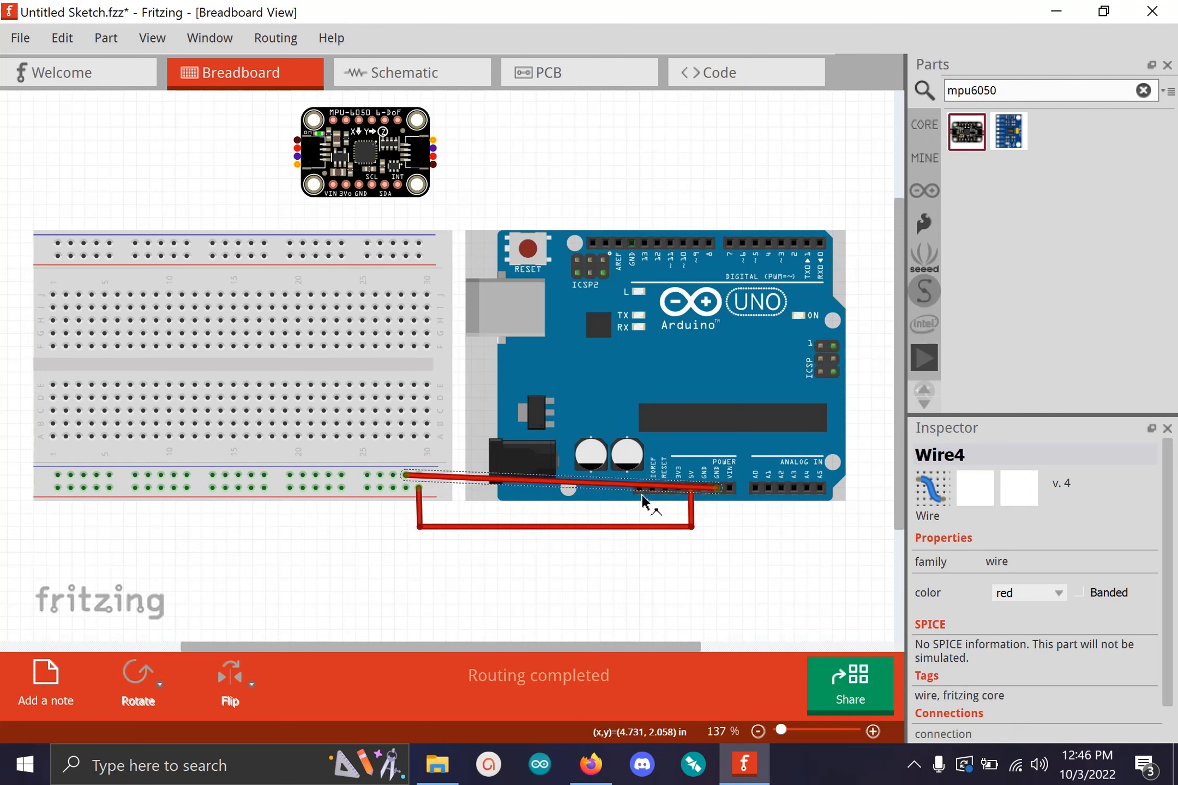
pyautogui.moveTo(662, 489)
pyautogui.mouseDown()
pyautogui.moveTo(673, 521)
pyautogui.moveTo(664, 477)
pyautogui.moveTo(663, 489)
pyautogui.mouseUp()
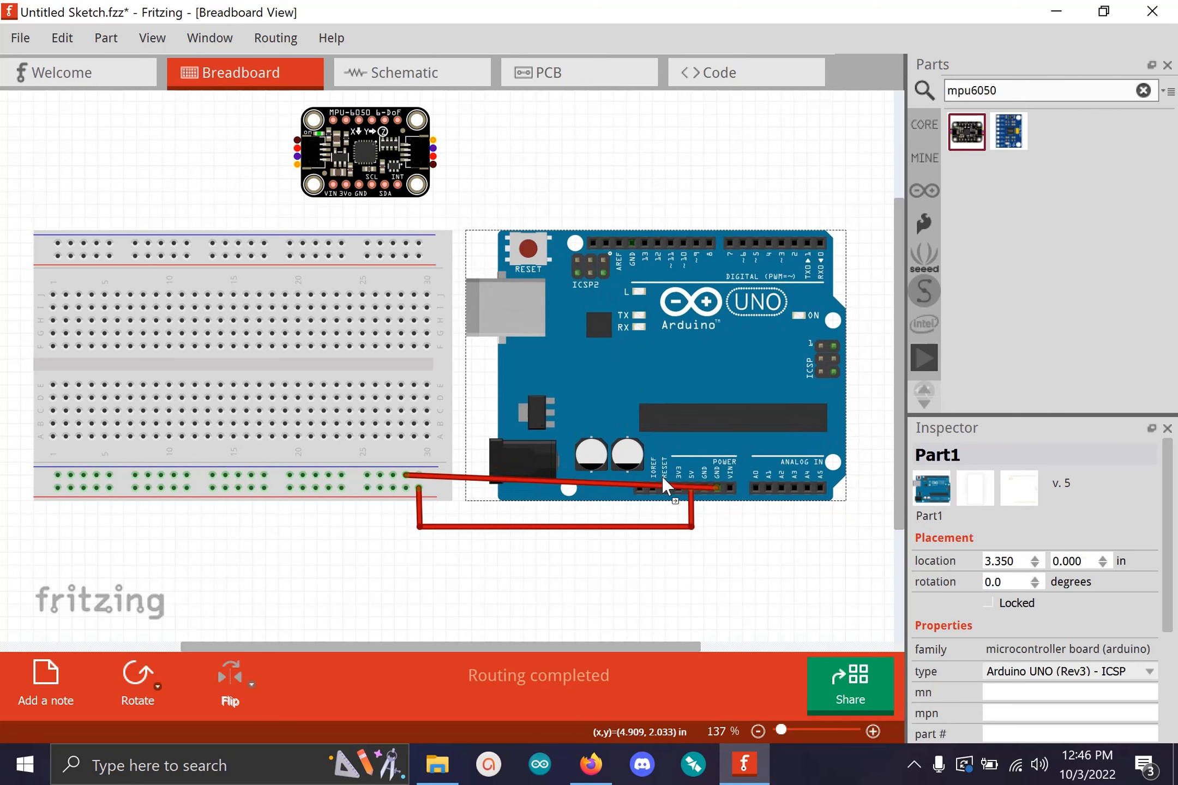
pyautogui.press('Up')
pyautogui.moveTo(705, 477); pyautogui.dragTo(716, 553)
pyautogui.moveTo(460, 496); pyautogui.dragTo(413, 564)
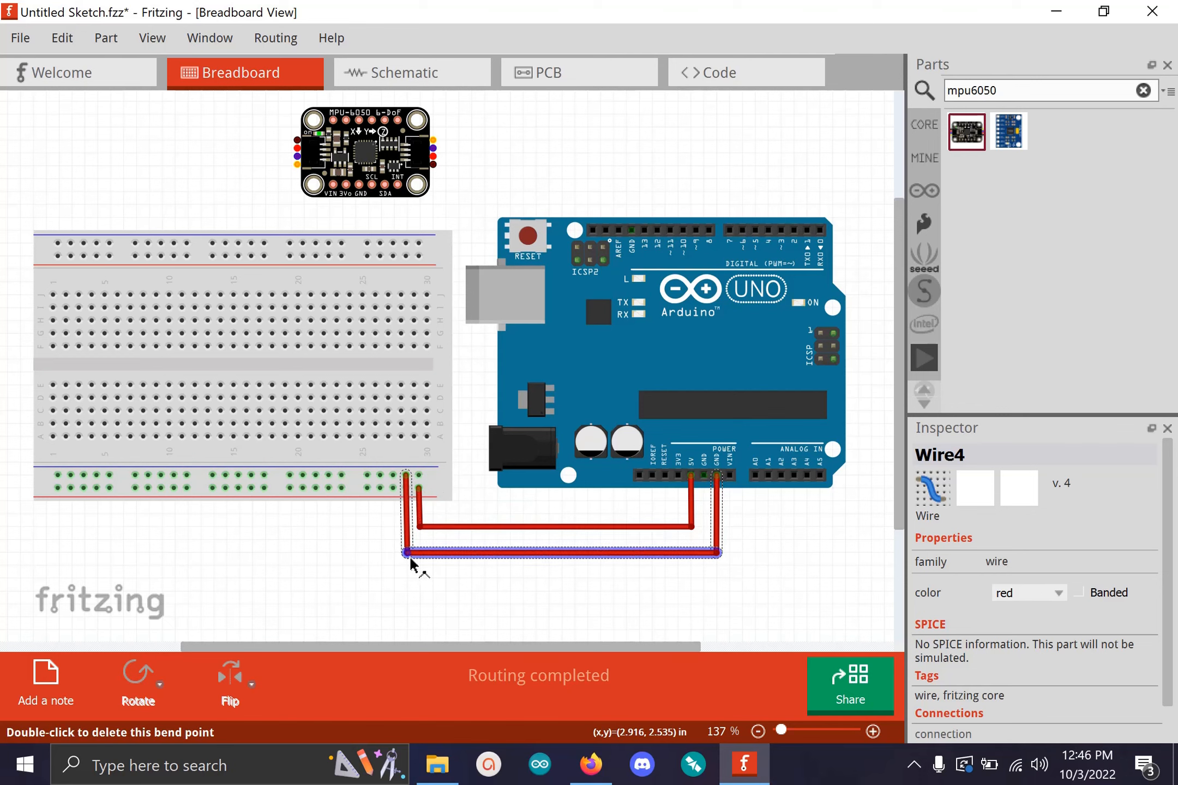
# Step: Colour the ground wire between the Arduino and the breadboard black and deselect it
pyautogui.rightClick(490, 554)
pyautogui.moveTo(517, 585)
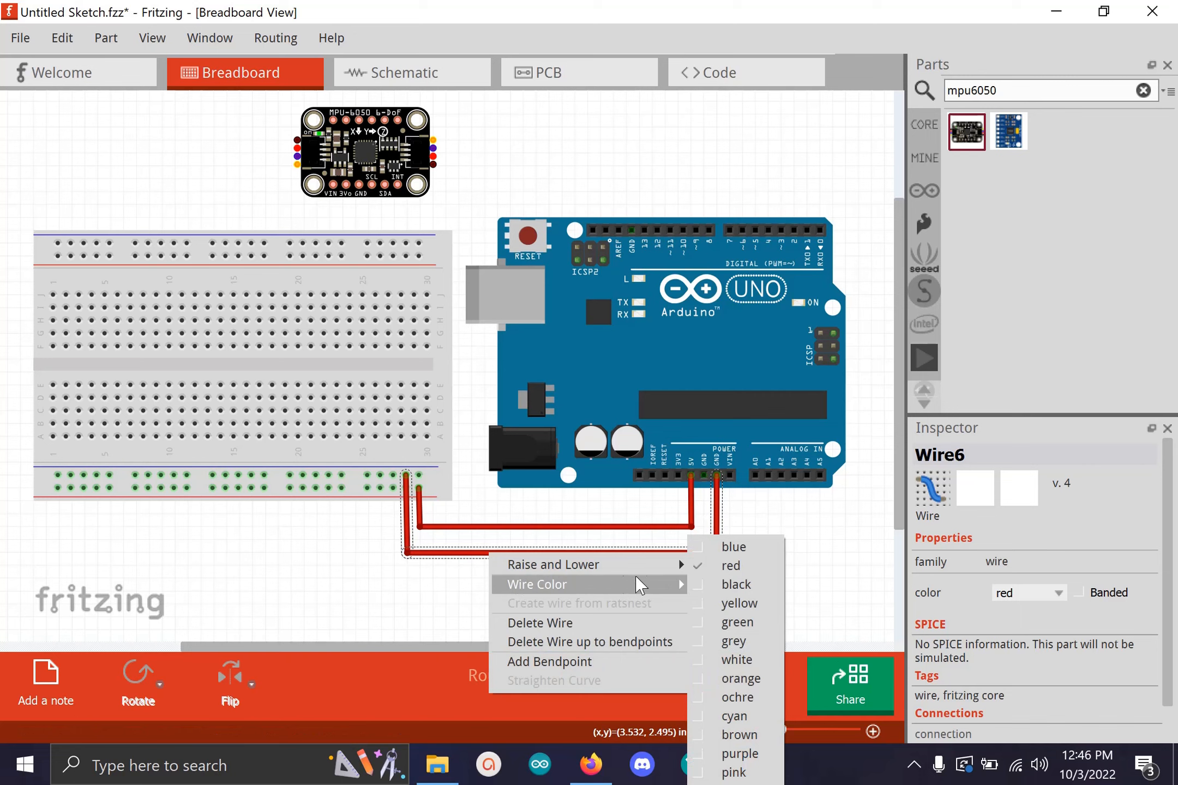
pyautogui.click(736, 584)
pyautogui.click(338, 595)
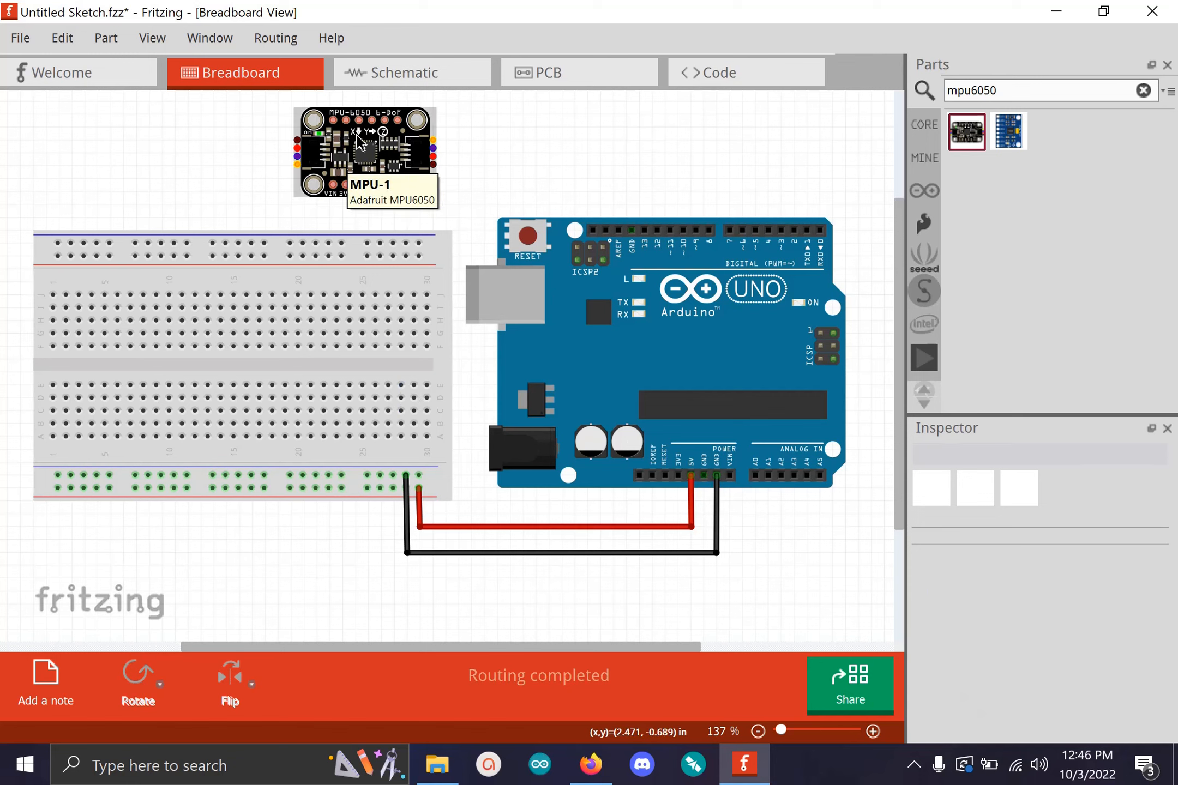
# Step: Move the MPU6050 sensor below the breadboard's lower edge and rotate it 180°
pyautogui.moveTo(380, 140); pyautogui.dragTo(308, 579)
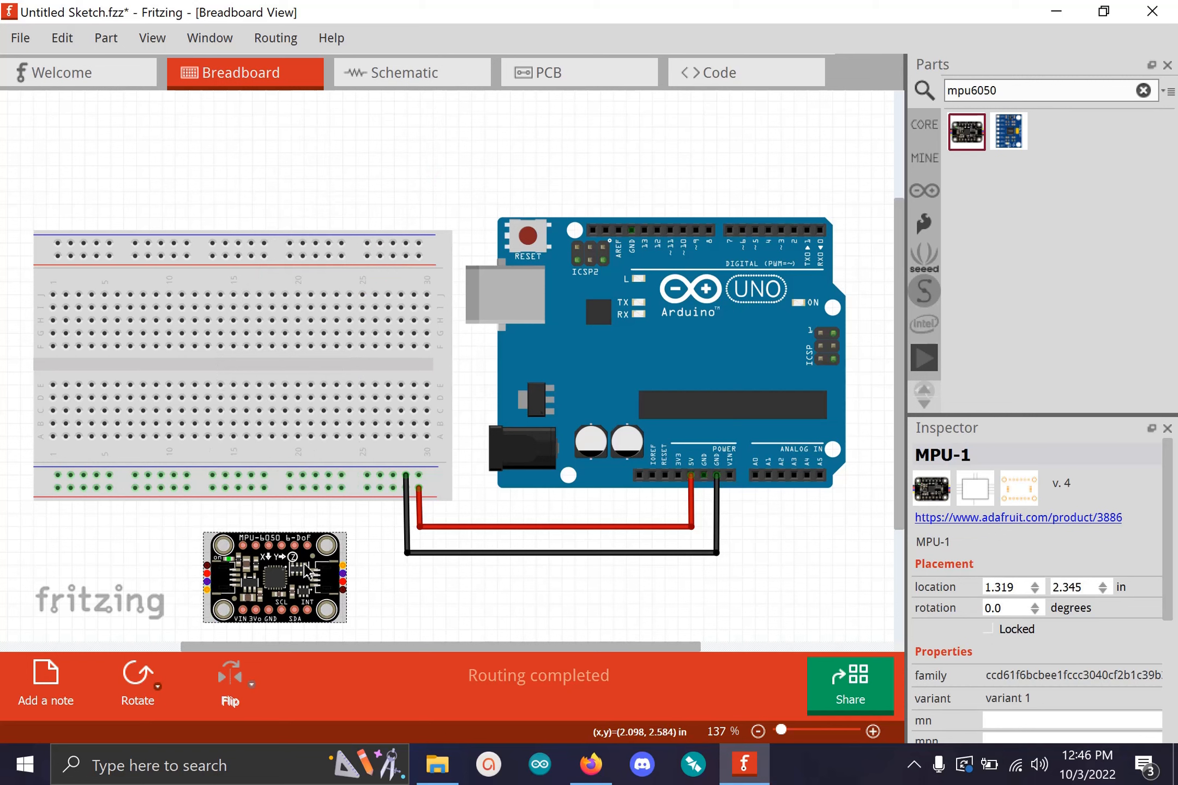
pyautogui.rightClick(303, 565)
pyautogui.moveTo(335, 579)
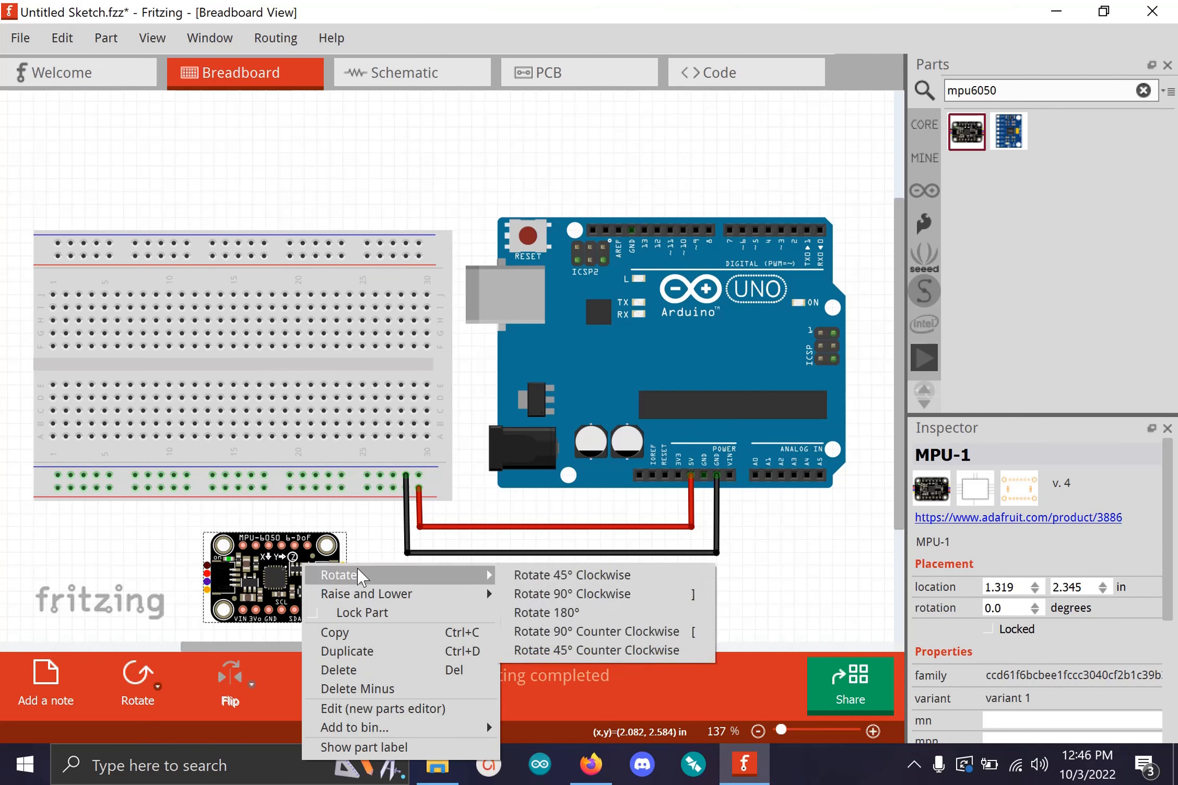
pyautogui.click(593, 616)
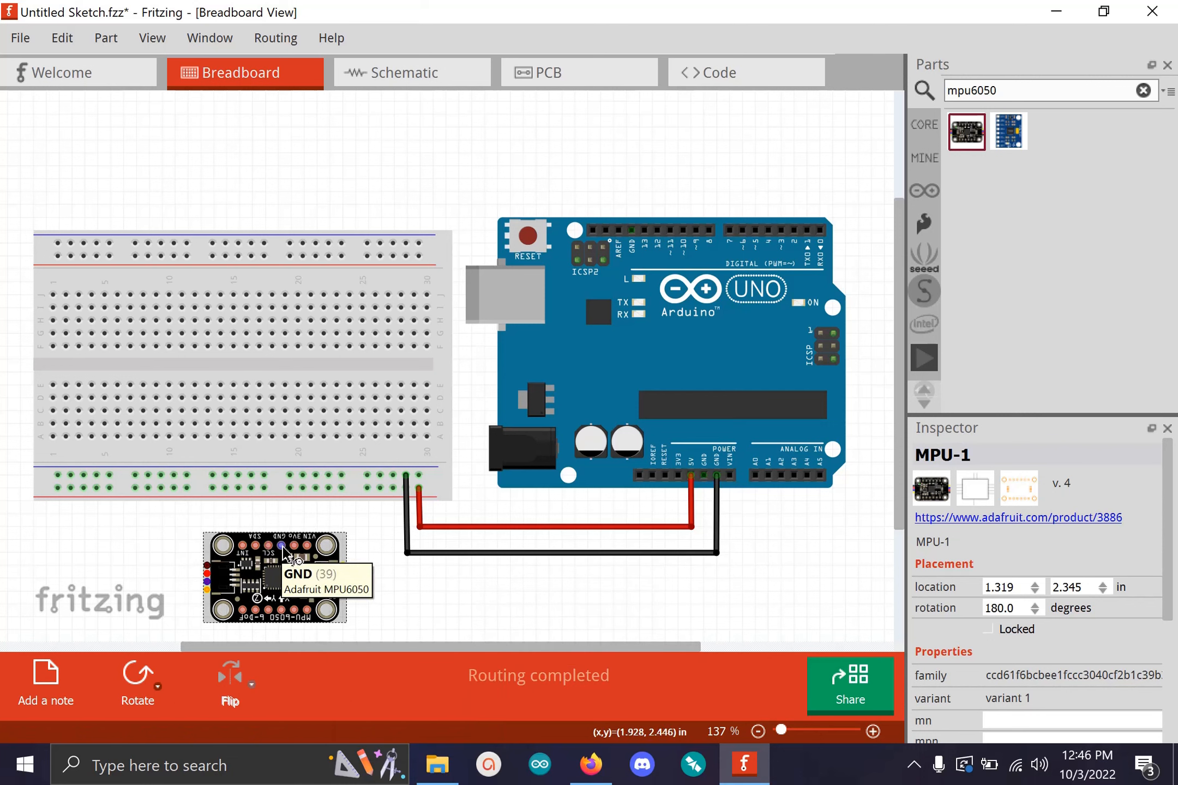
# Step: Wire the sensor's GND pin to the lower negative rail in black and its VIN pin to the lower positive rail in red
pyautogui.moveTo(282, 545); pyautogui.dragTo(295, 485)
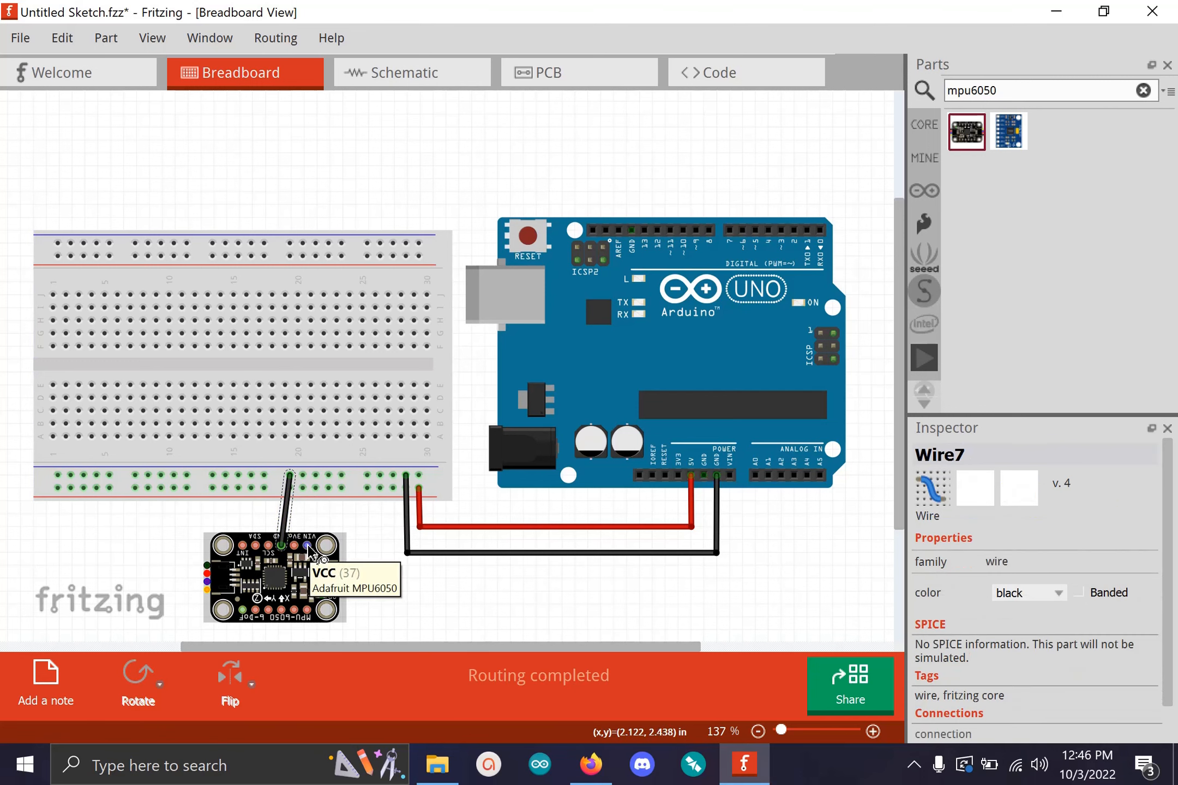
pyautogui.moveTo(309, 546); pyautogui.dragTo(316, 488)
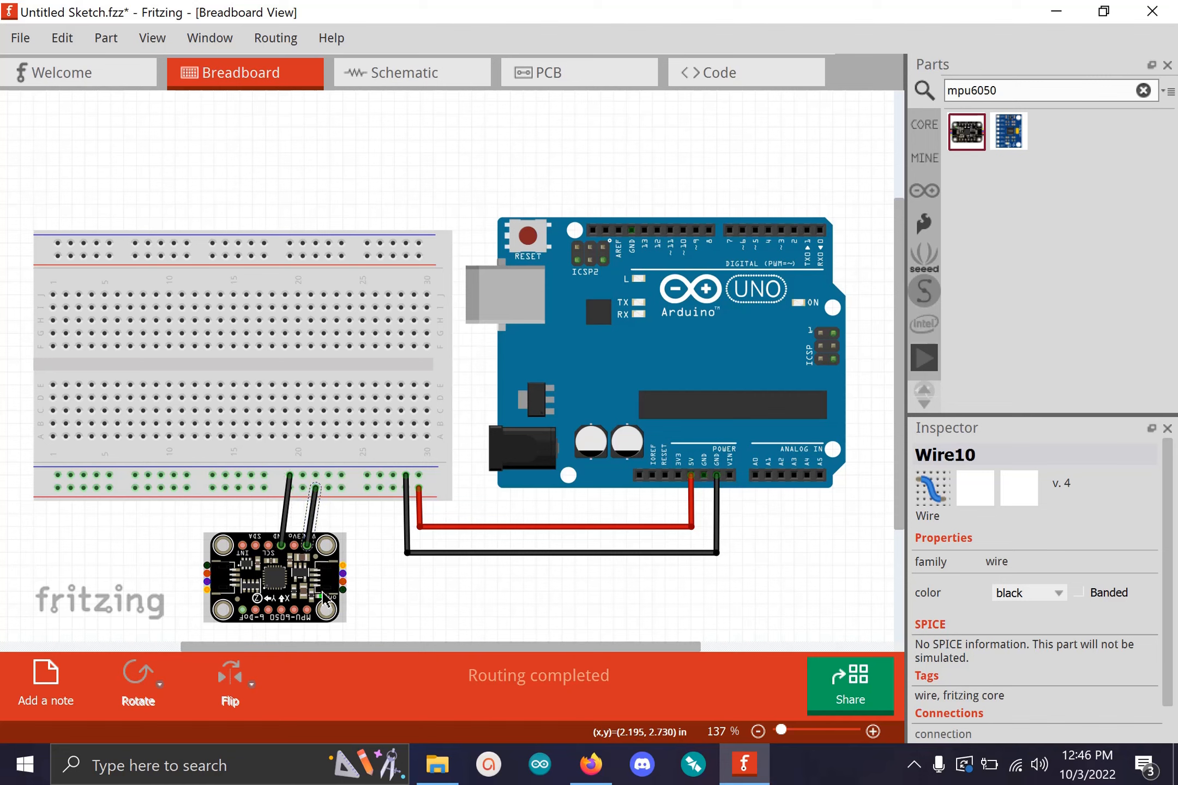
pyautogui.rightClick(315, 510)
pyautogui.moveTo(337, 540)
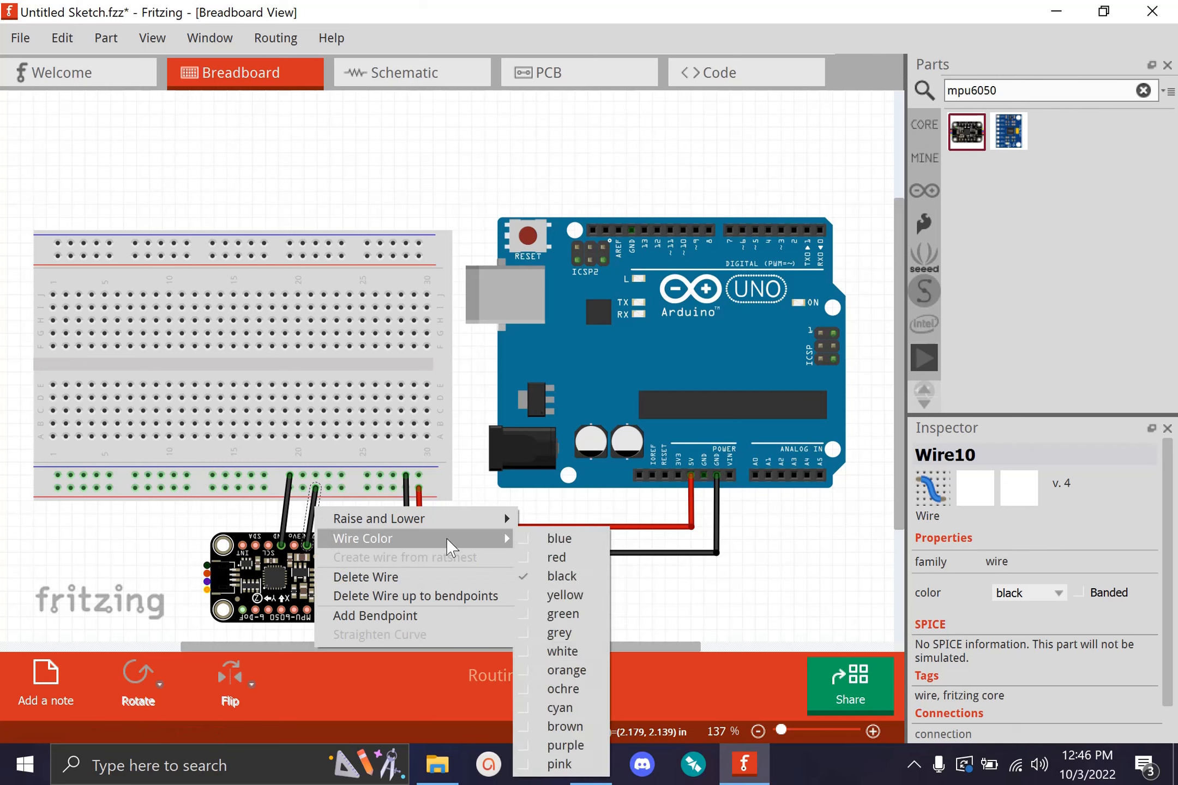
pyautogui.click(578, 553)
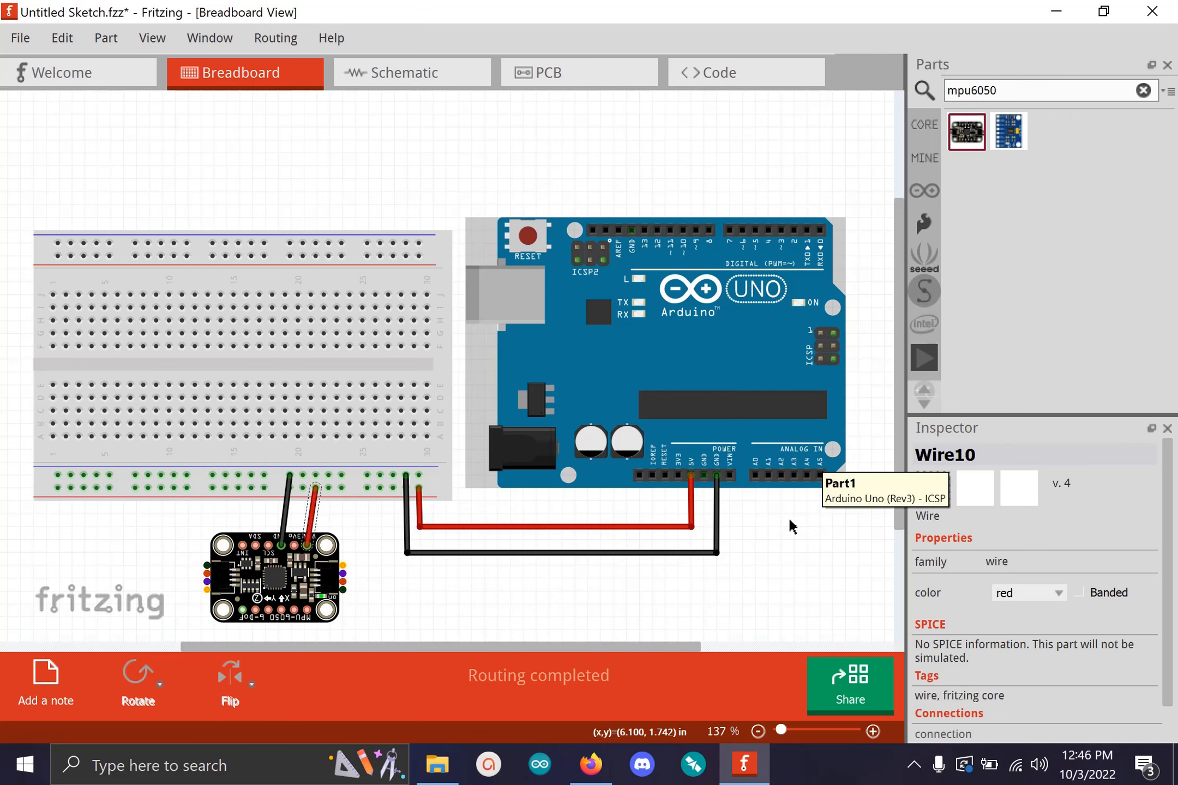
pyautogui.click(783, 574)
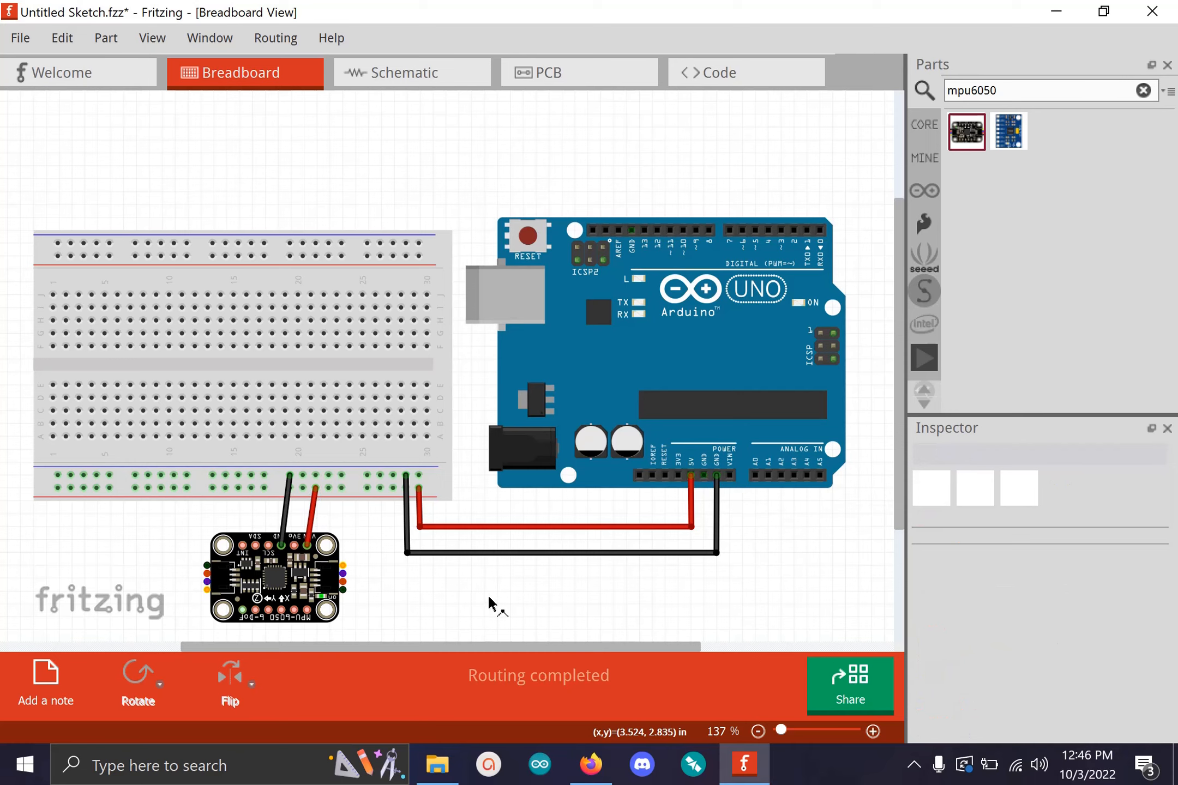